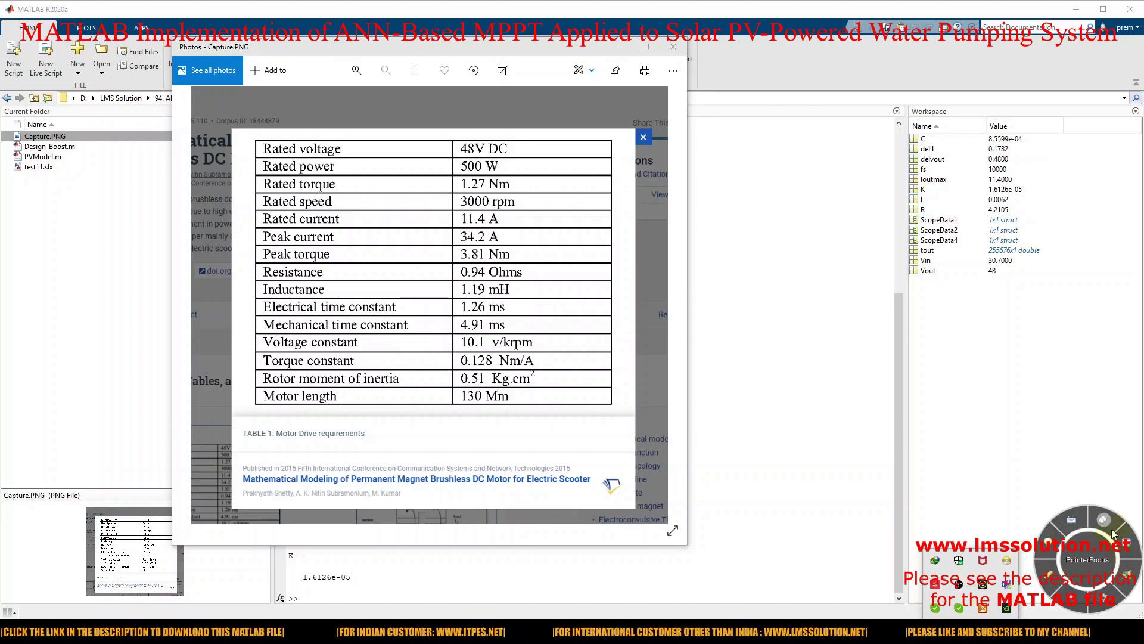
# Step: Pen-tick 48V DC, 3000 rpm, 11.4 A, the constants, resistance and inductance, then erase the marks
pyautogui.click(1053, 586)
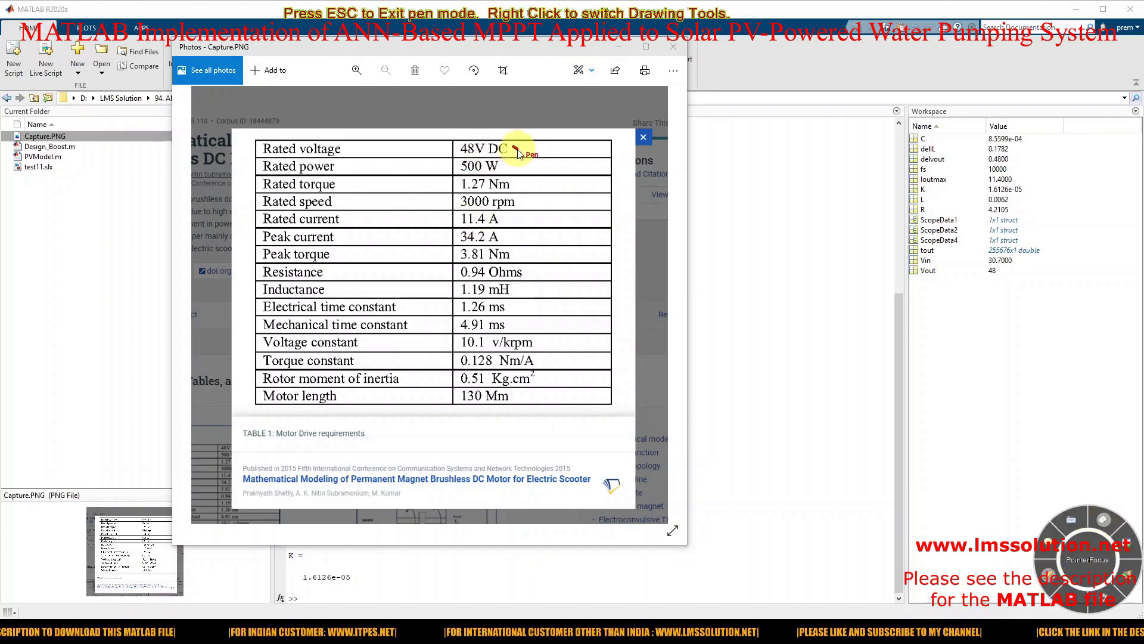
pyautogui.moveTo(513, 146)
pyautogui.mouseDown()
pyautogui.moveTo(512, 172)
pyautogui.moveTo(539, 183)
pyautogui.mouseUp()
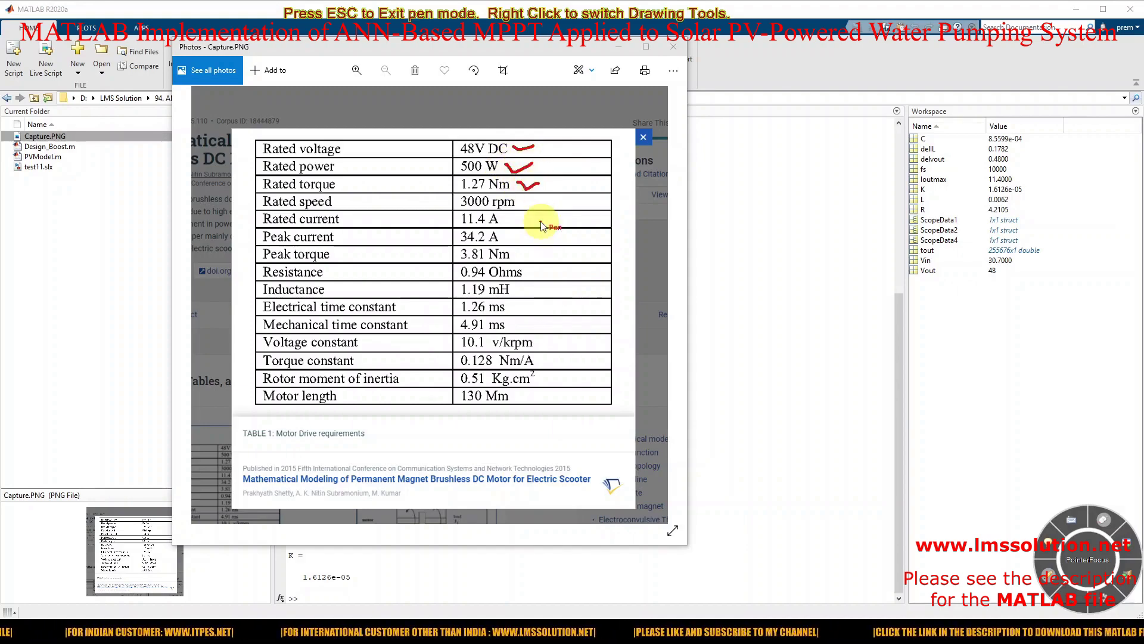
pyautogui.moveTo(528, 204); pyautogui.dragTo(549, 205)
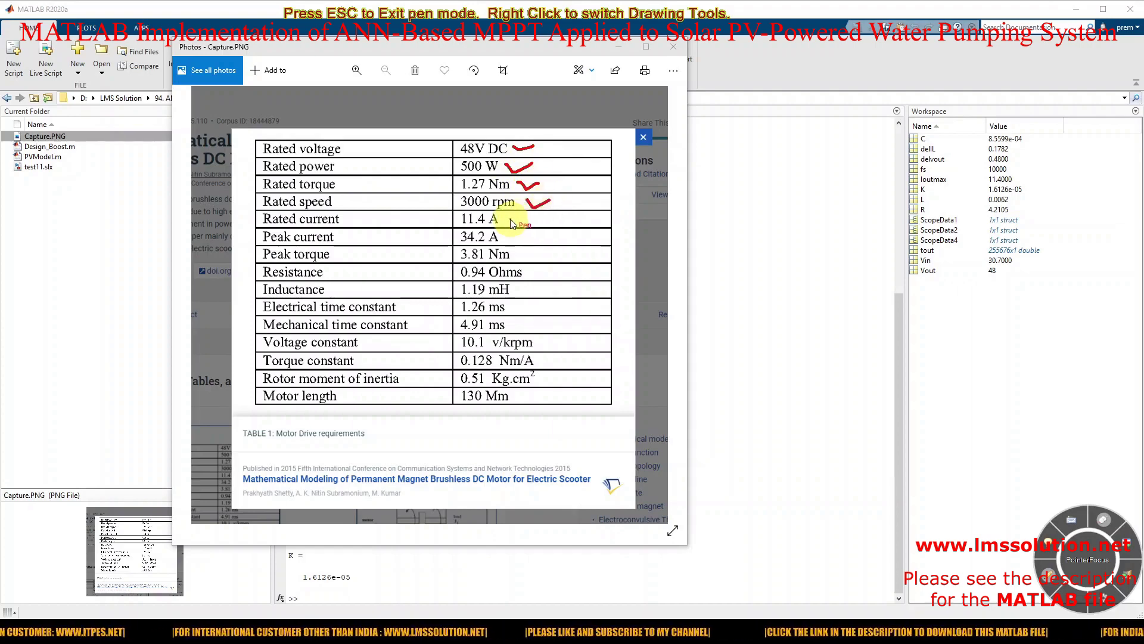
pyautogui.moveTo(511, 221); pyautogui.dragTo(534, 229)
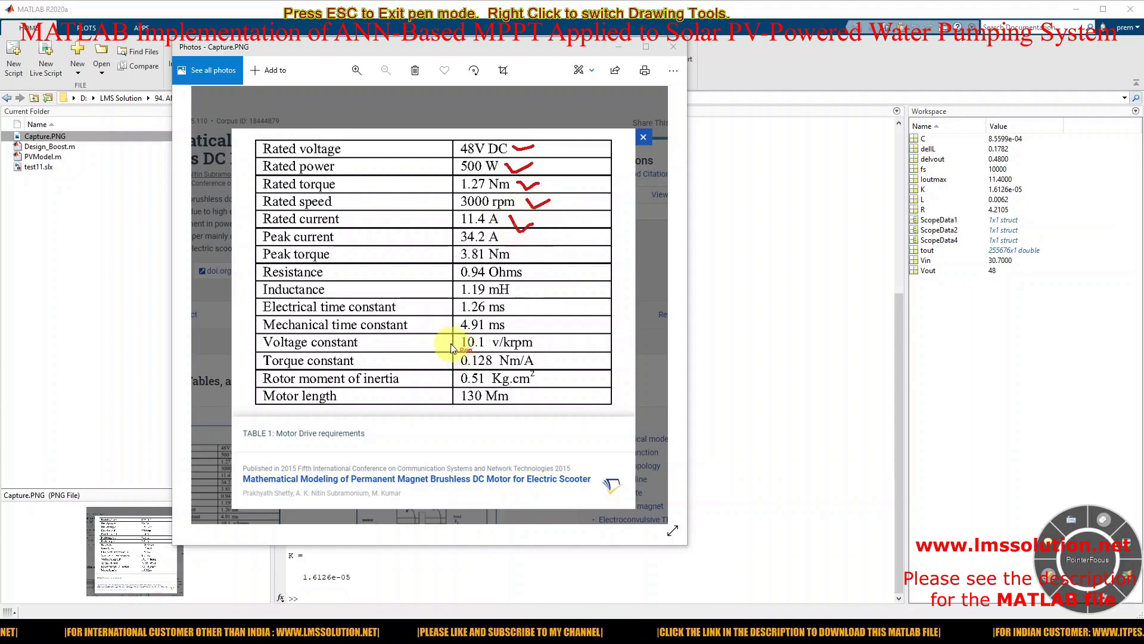
pyautogui.moveTo(447, 341)
pyautogui.mouseDown()
pyautogui.moveTo(474, 334)
pyautogui.moveTo(454, 364)
pyautogui.moveTo(480, 351)
pyautogui.moveTo(466, 387)
pyautogui.mouseUp()
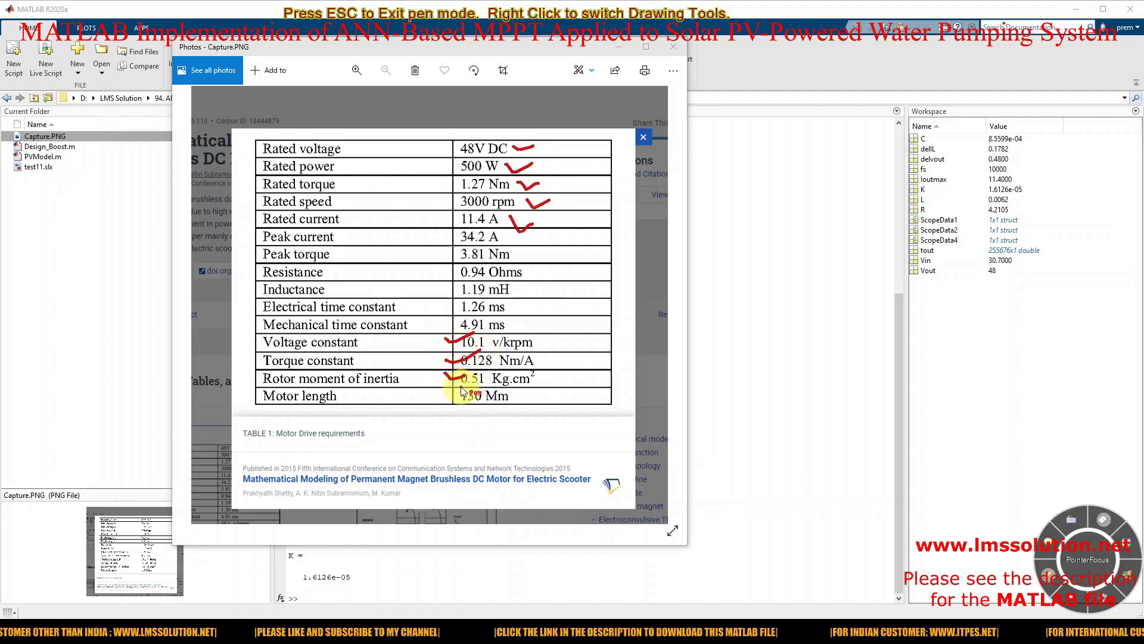
pyautogui.moveTo(446, 270)
pyautogui.mouseDown()
pyautogui.moveTo(467, 266)
pyautogui.moveTo(469, 292)
pyautogui.mouseUp()
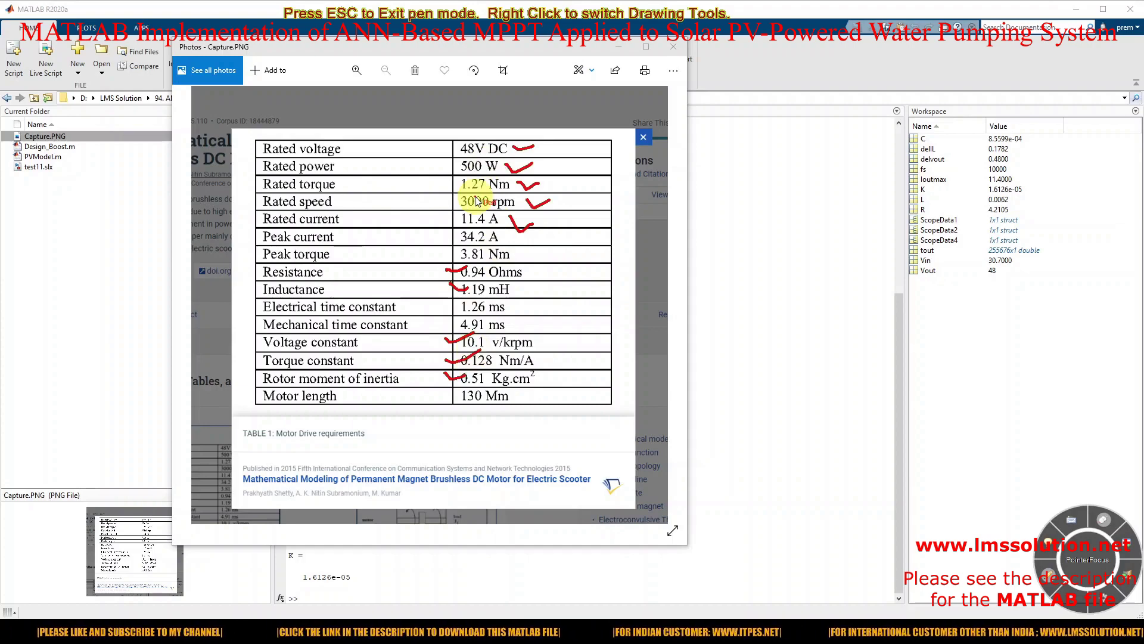
pyautogui.press('Escape')
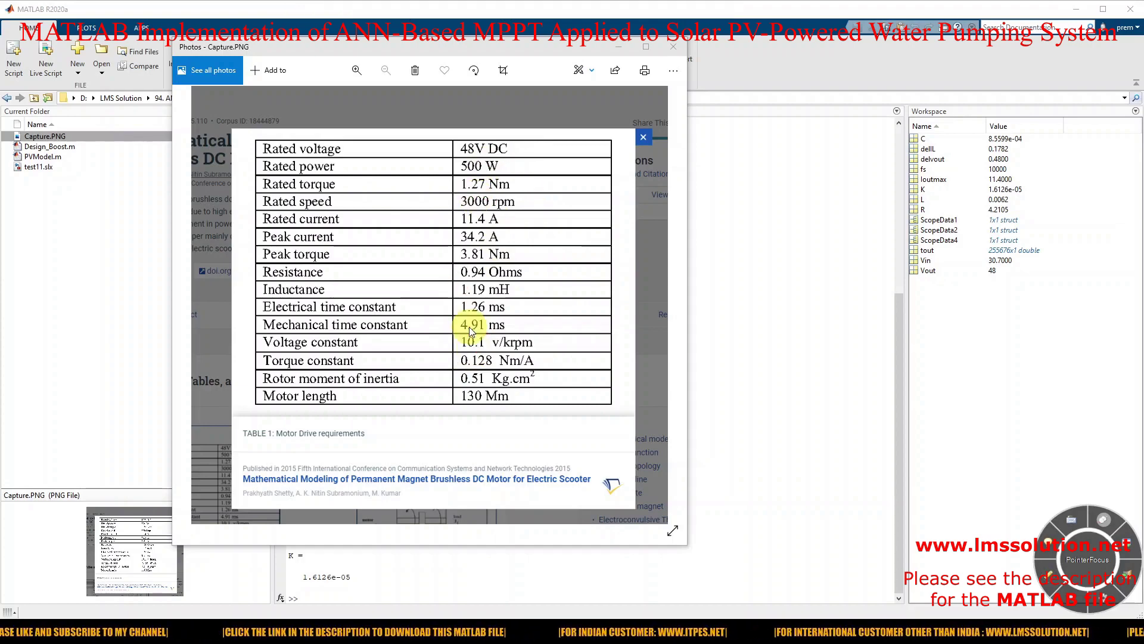
# Step: In test11, open the permanent magnet machine block's parameters
pyautogui.moveTo(452, 632)
pyautogui.click(294, 598)
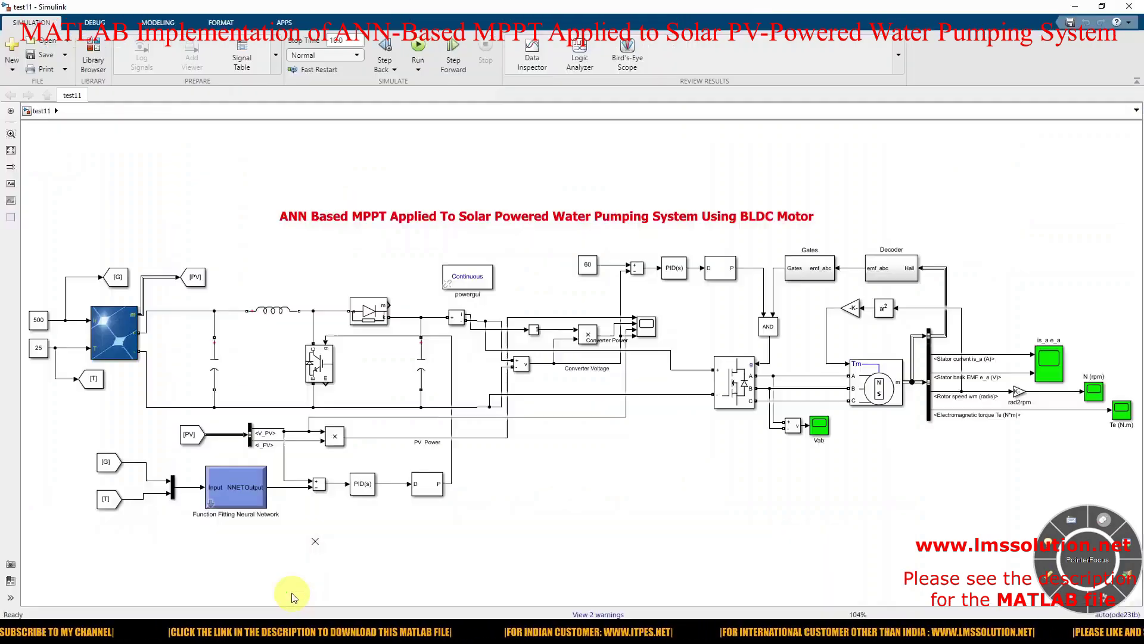
pyautogui.doubleClick(866, 386)
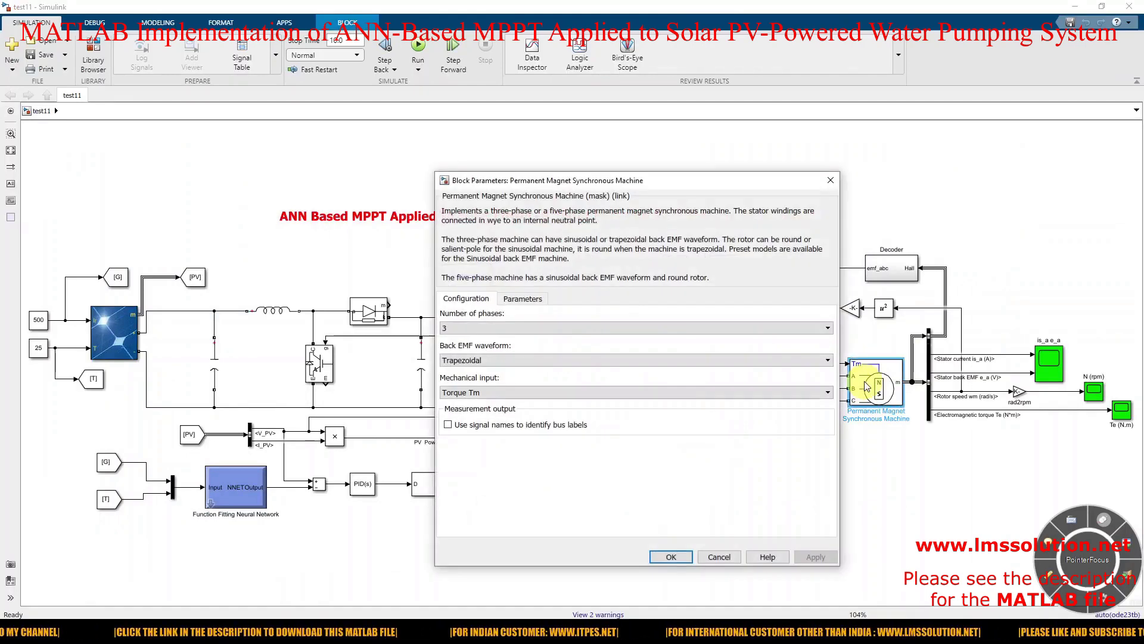
pyautogui.click(529, 299)
pyautogui.moveTo(622, 184); pyautogui.dragTo(547, 100)
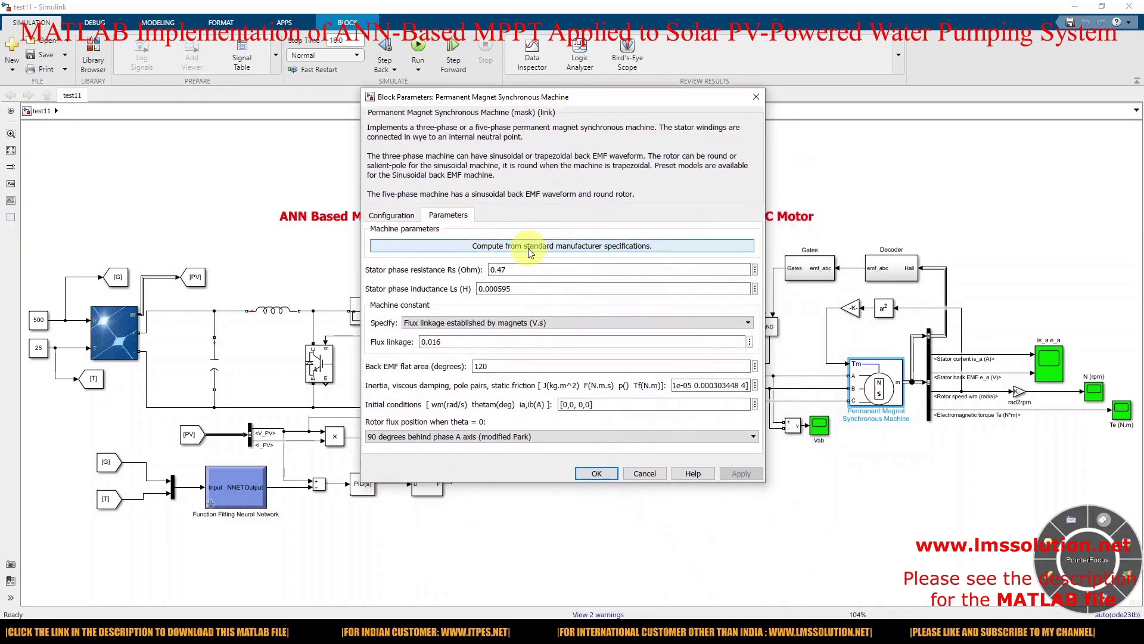
# Step: In the specifications calculator, set Trapezoidal back EMF, resistance 0.94 Ohm and inductance 1.19 mH
pyautogui.click(583, 251)
pyautogui.moveTo(284, 155); pyautogui.dragTo(454, 158)
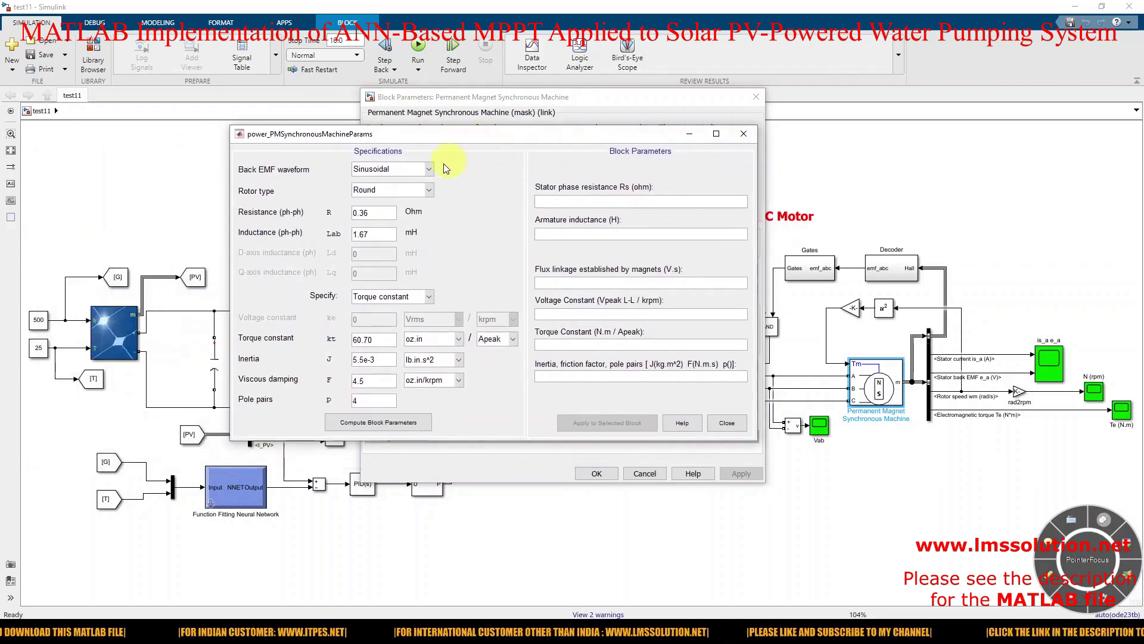
pyautogui.click(409, 171)
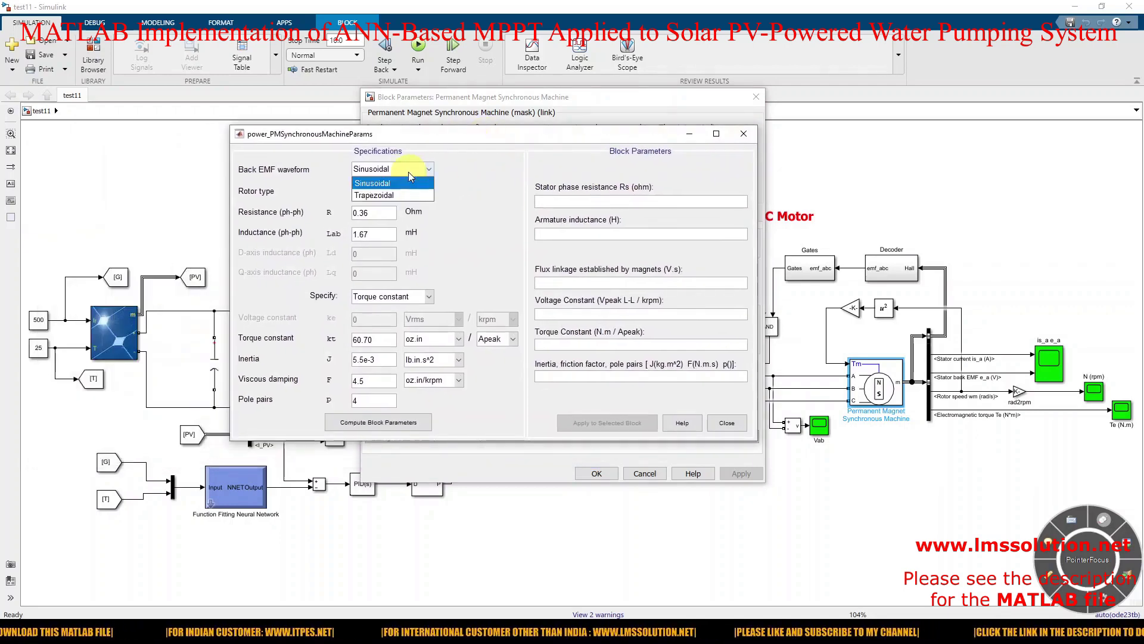
pyautogui.click(379, 195)
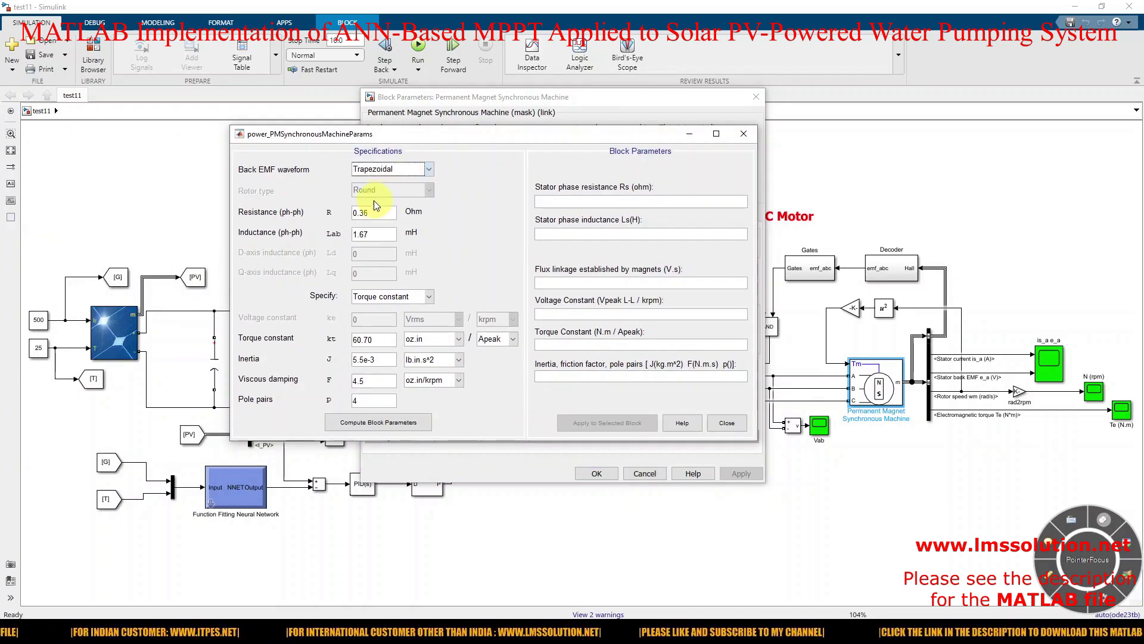
pyautogui.moveTo(380, 214); pyautogui.dragTo(321, 216)
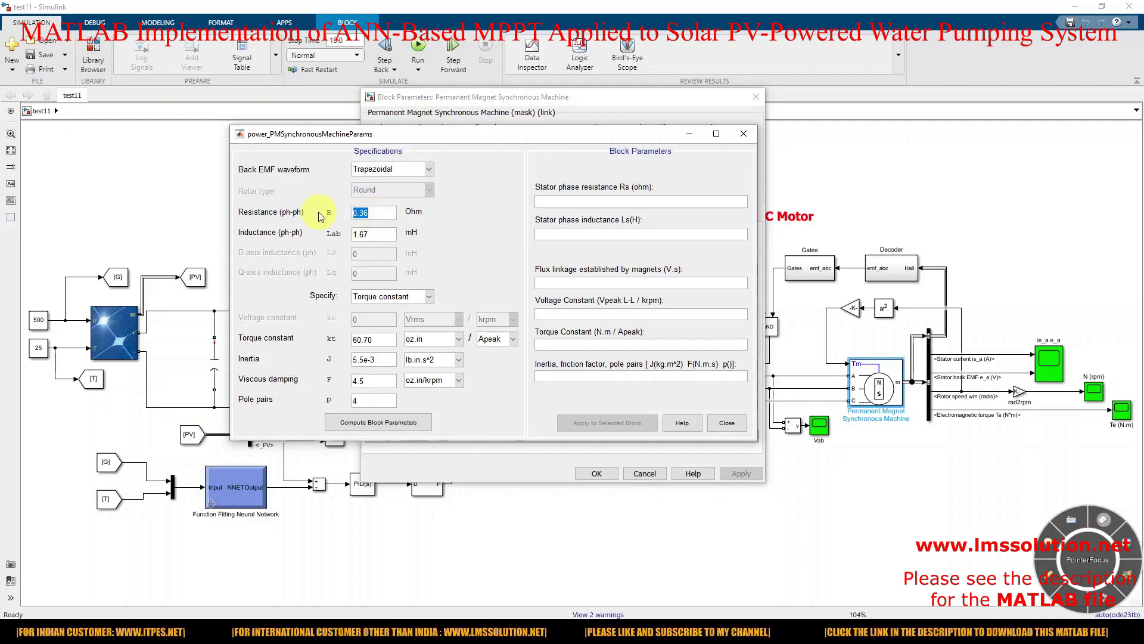
pyautogui.moveTo(382, 234); pyautogui.dragTo(344, 236)
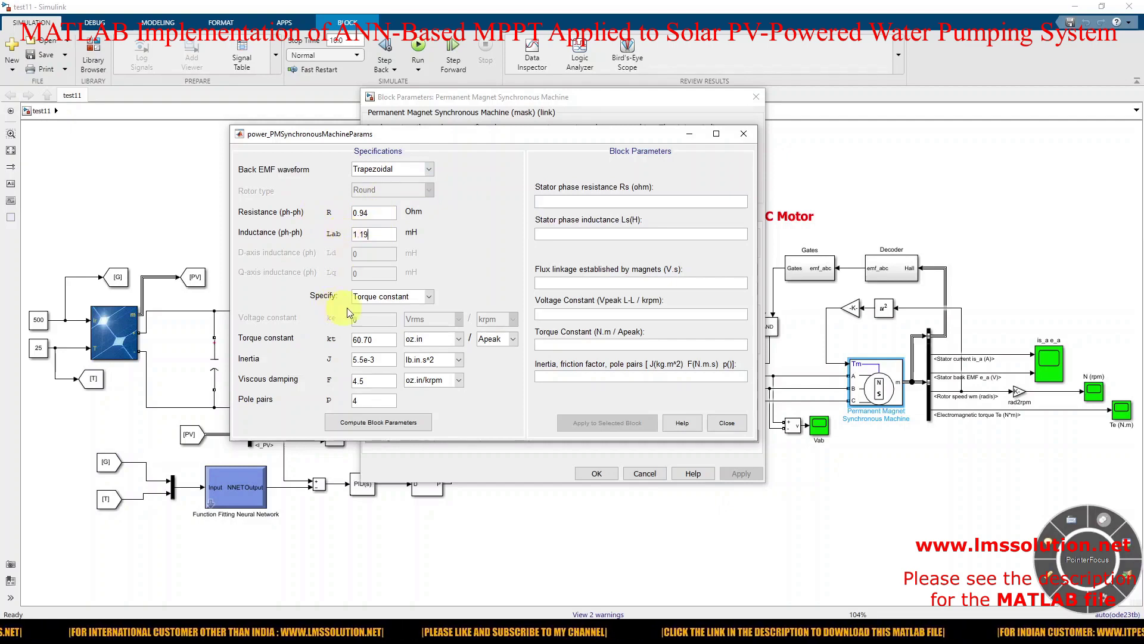
# Step: Enter torque constant 0.128 N.m and inertia 0.51 kg.cm^2
pyautogui.click(376, 301)
pyautogui.click(372, 318)
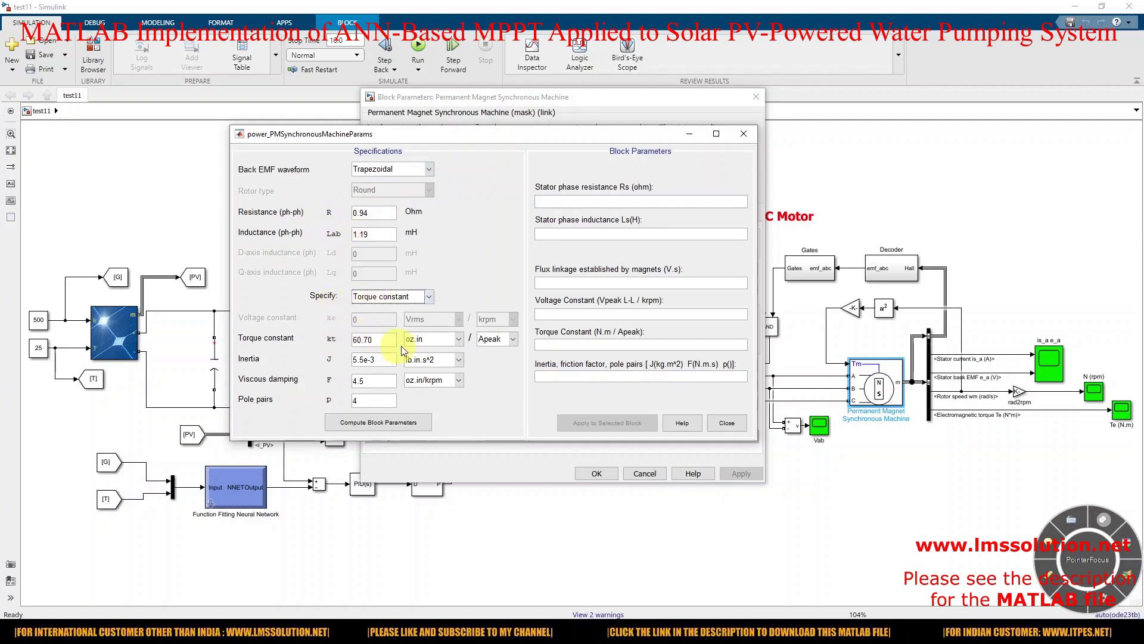
pyautogui.click(433, 340)
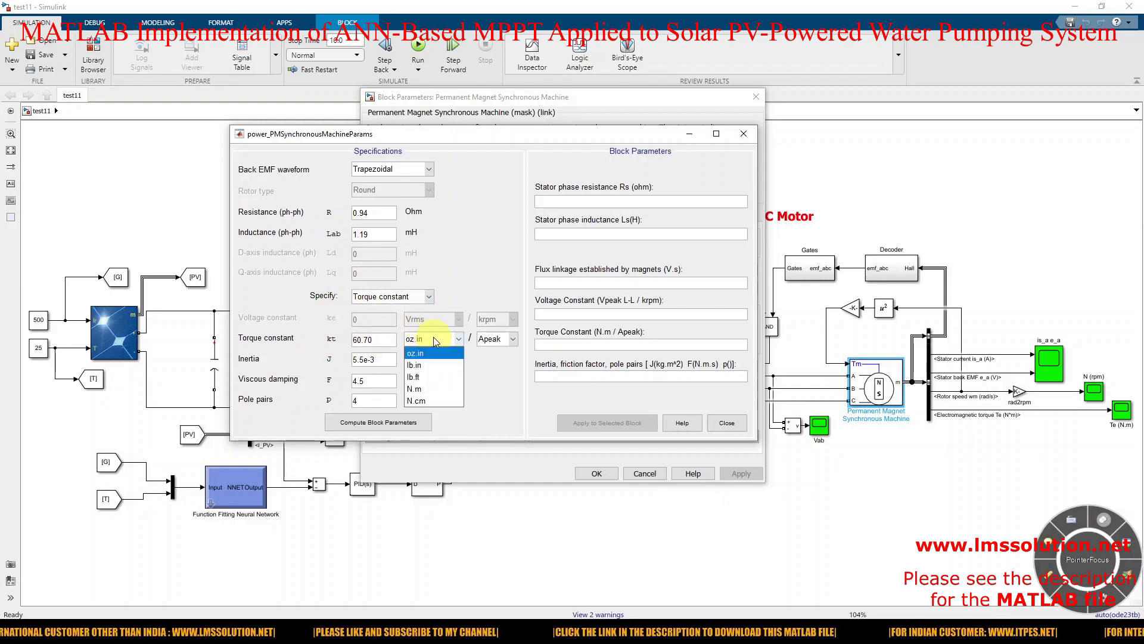
pyautogui.click(421, 386)
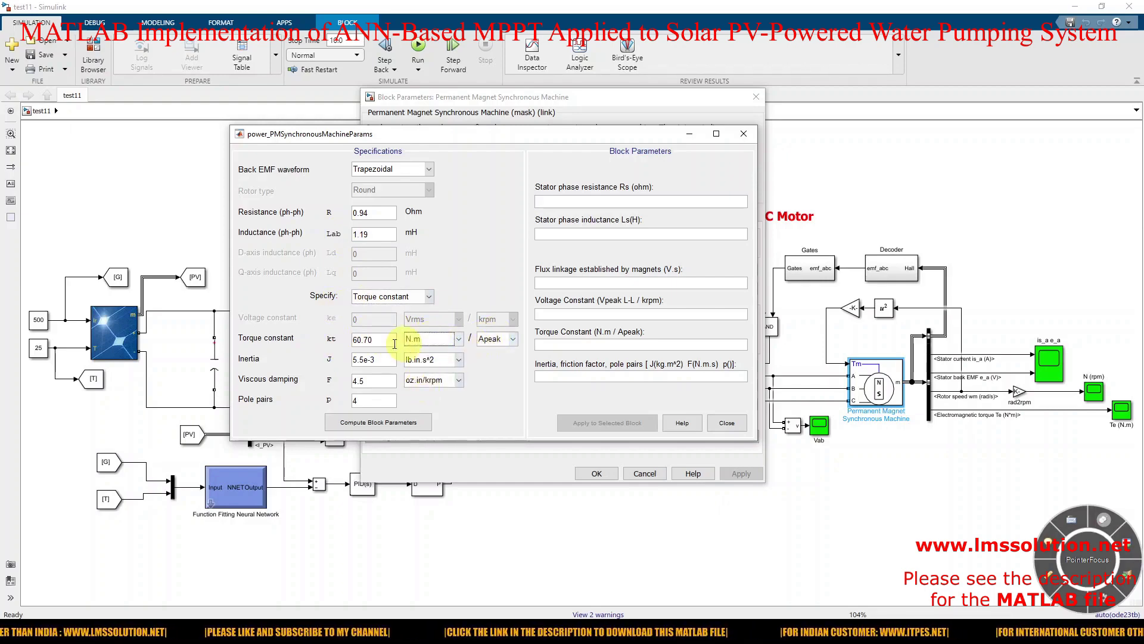
pyautogui.moveTo(380, 342); pyautogui.dragTo(314, 343)
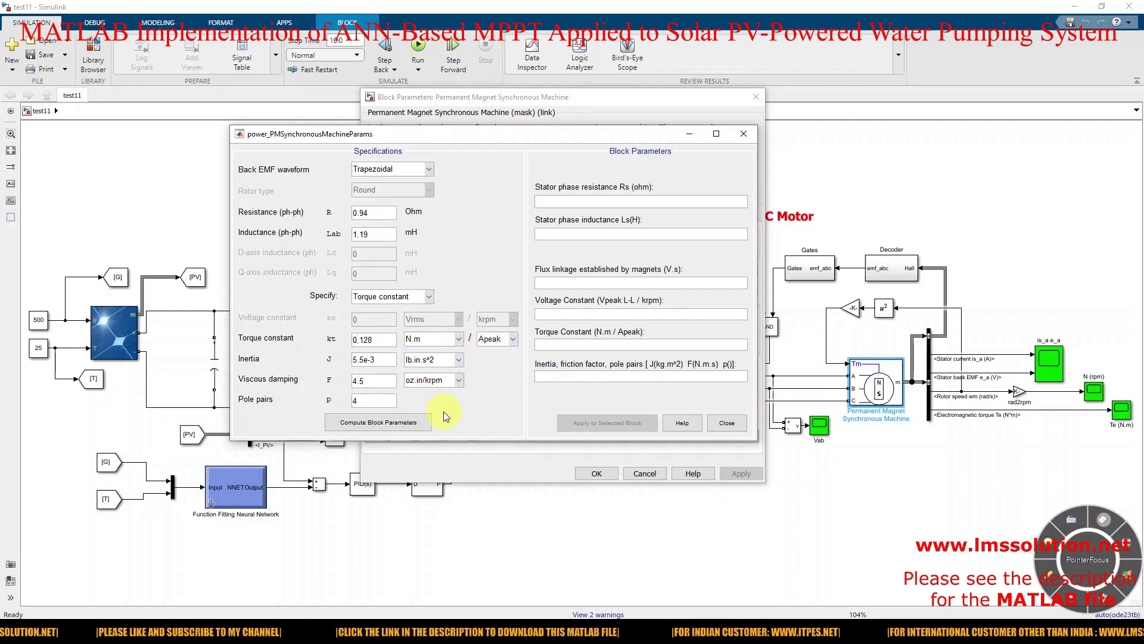
pyautogui.click(433, 362)
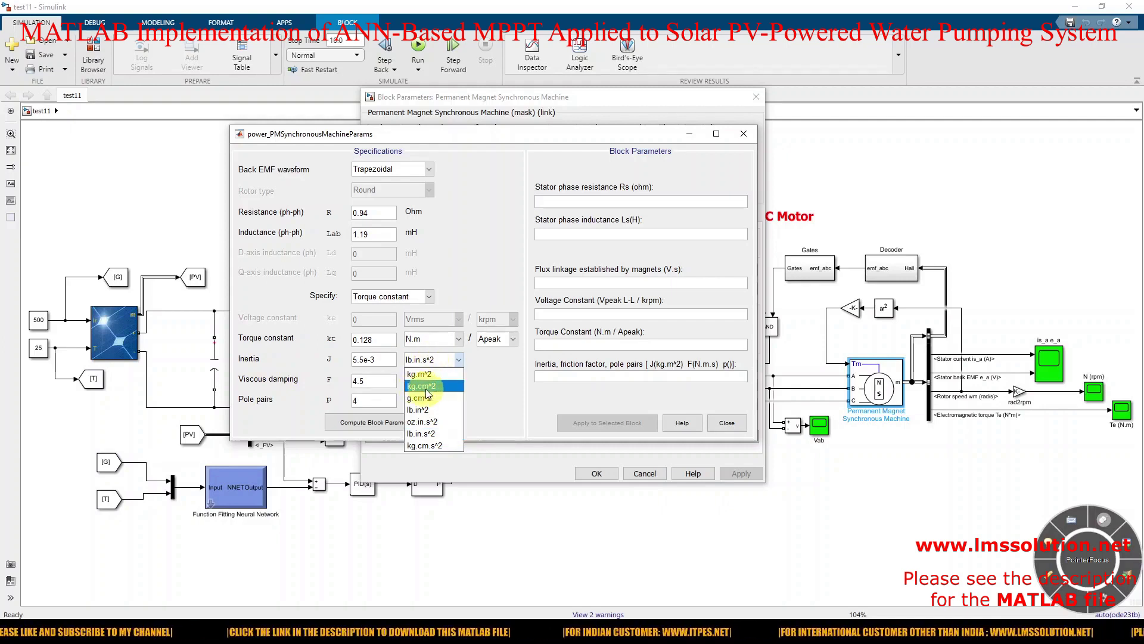
pyautogui.click(426, 388)
pyautogui.moveTo(387, 360); pyautogui.dragTo(308, 359)
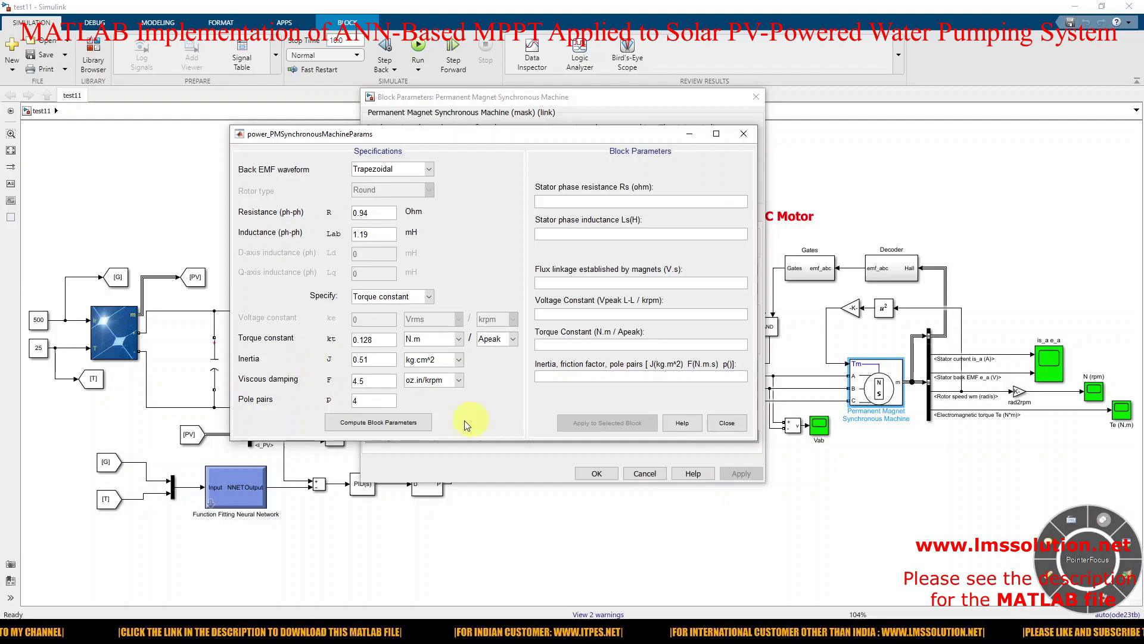
# Step: Compute the PMSM block parameters (Rs 0.47 Ω, Ls 0.000595 H, flux 0.016) and close both dialogs
pyautogui.click(378, 424)
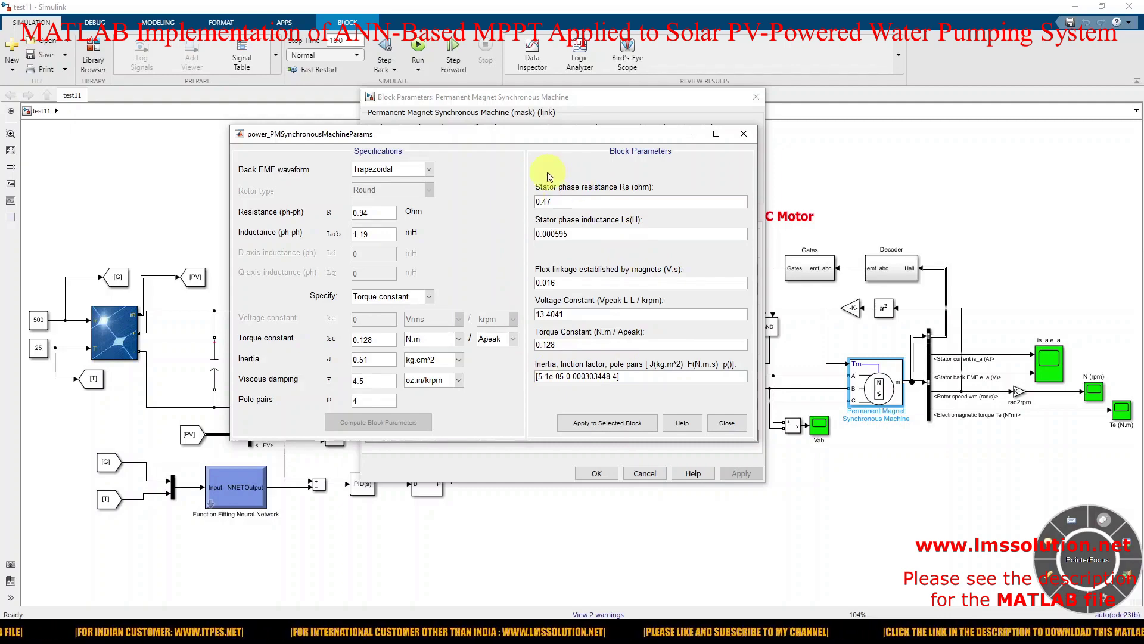
pyautogui.click(726, 423)
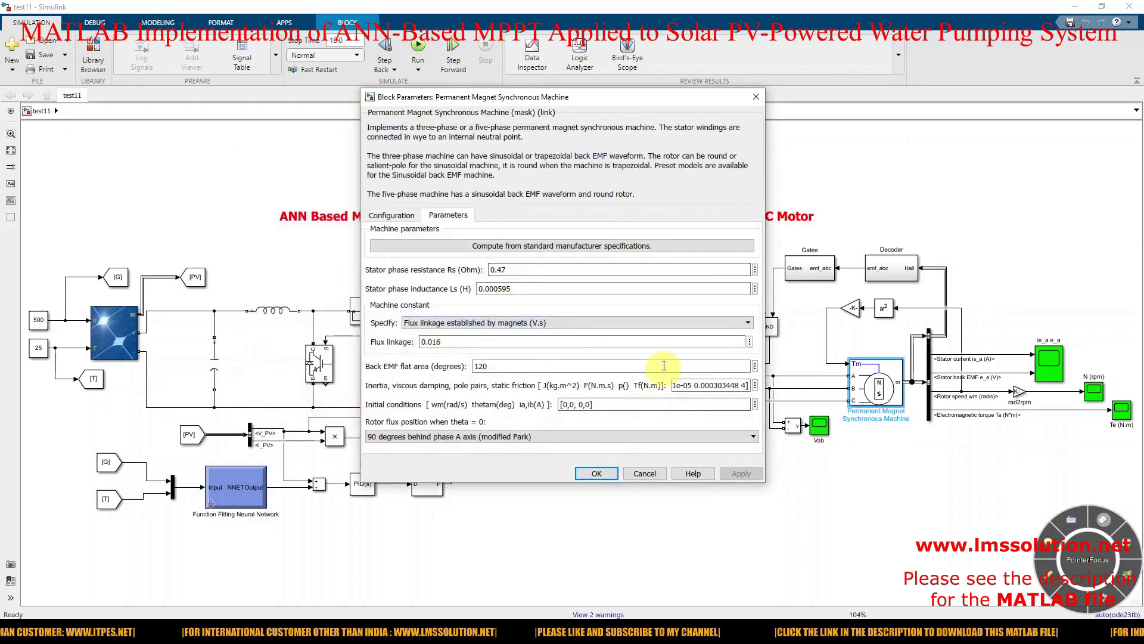
pyautogui.click(602, 471)
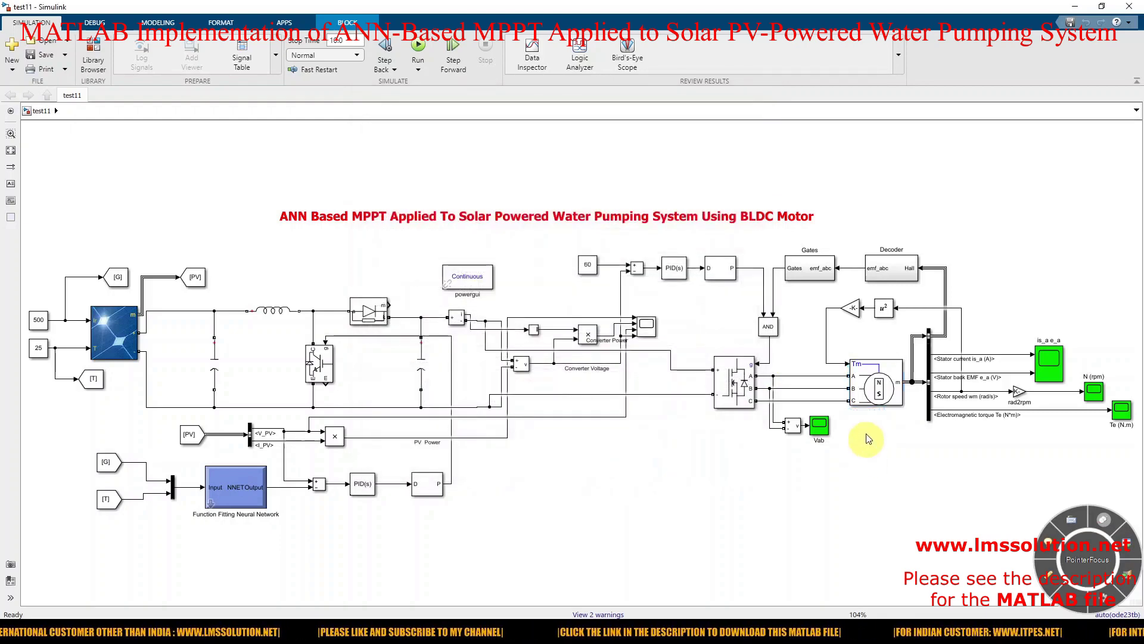
pyautogui.click(867, 341)
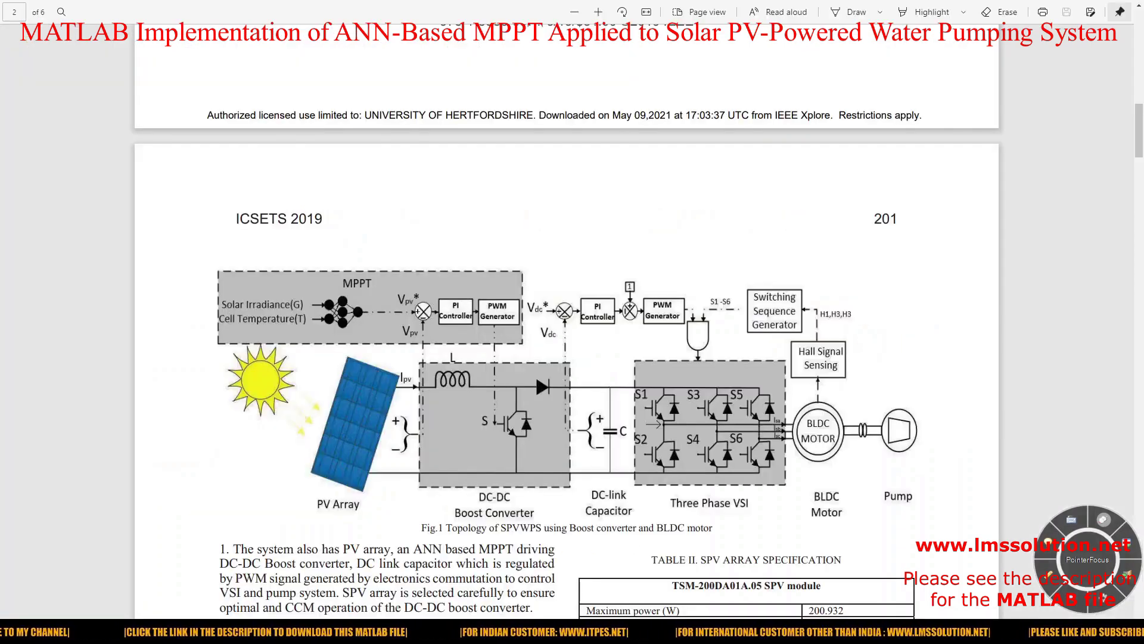
# Step: Circle the K formula of pump equation (8) in red ink, then clear it
pyautogui.scroll(-20, 362, 444)
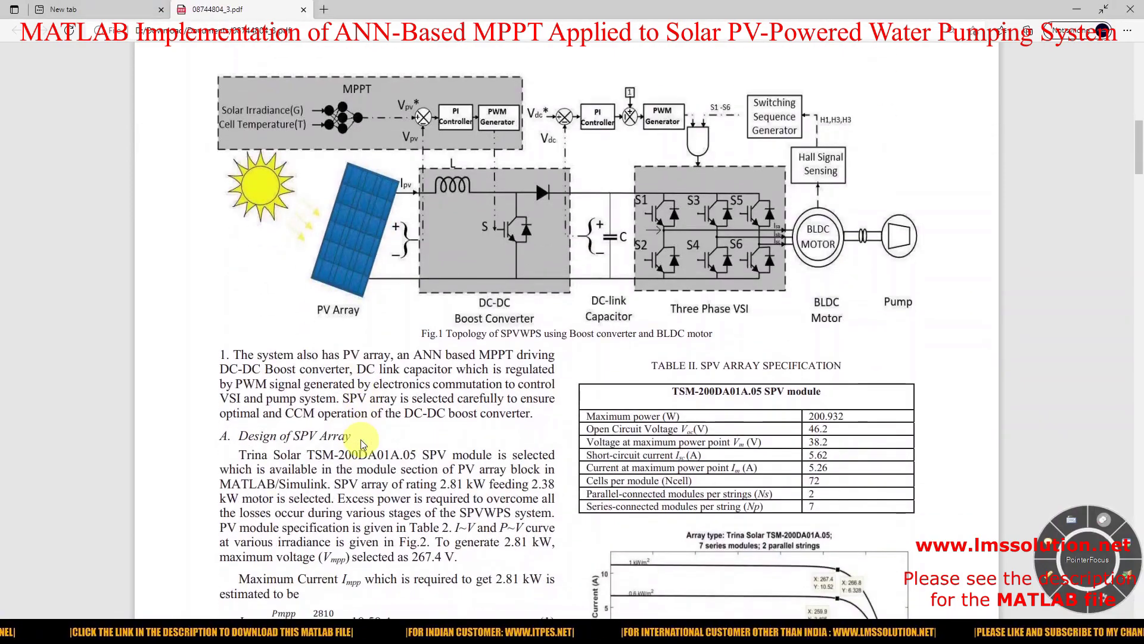
pyautogui.scroll(3, 362, 444)
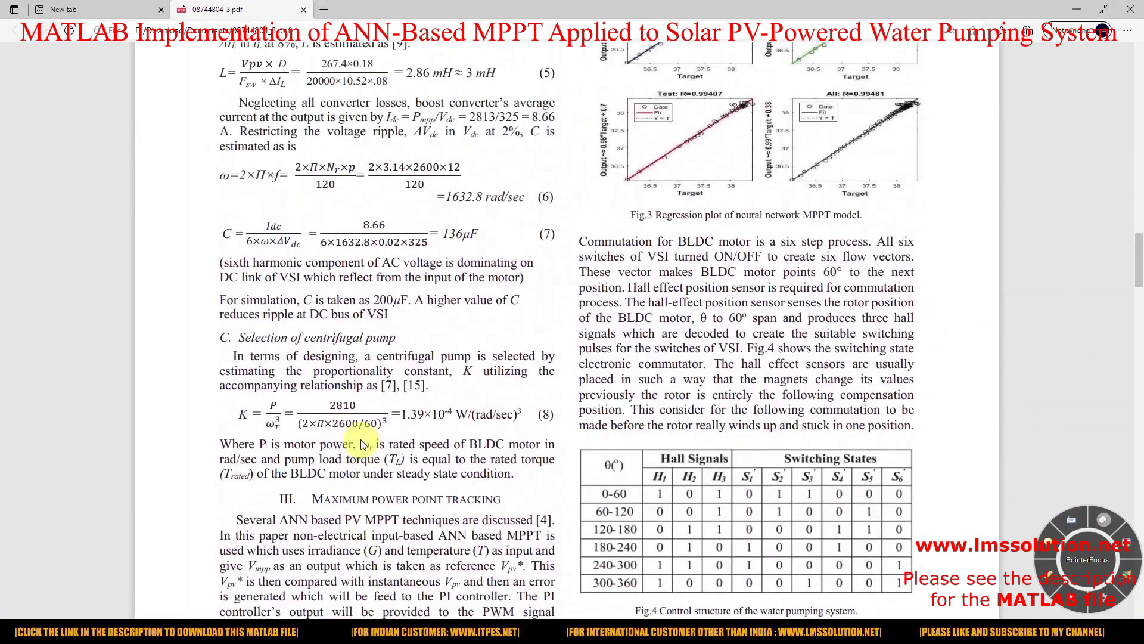
pyautogui.scroll(-2, 361, 444)
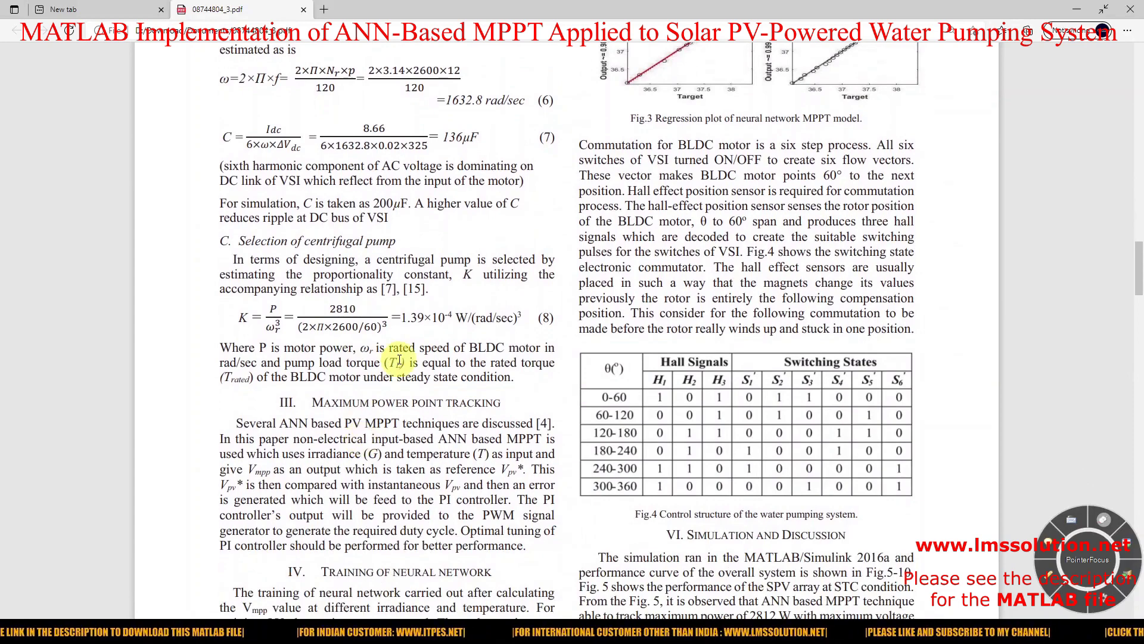
pyautogui.scroll(-1, 399, 360)
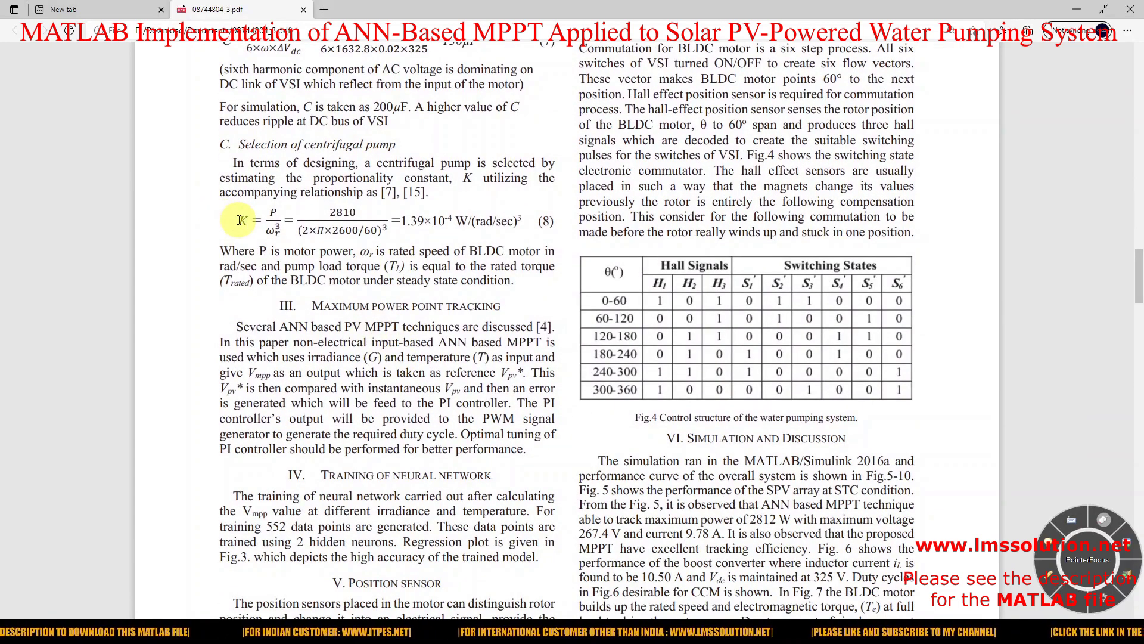
pyautogui.press('F9')
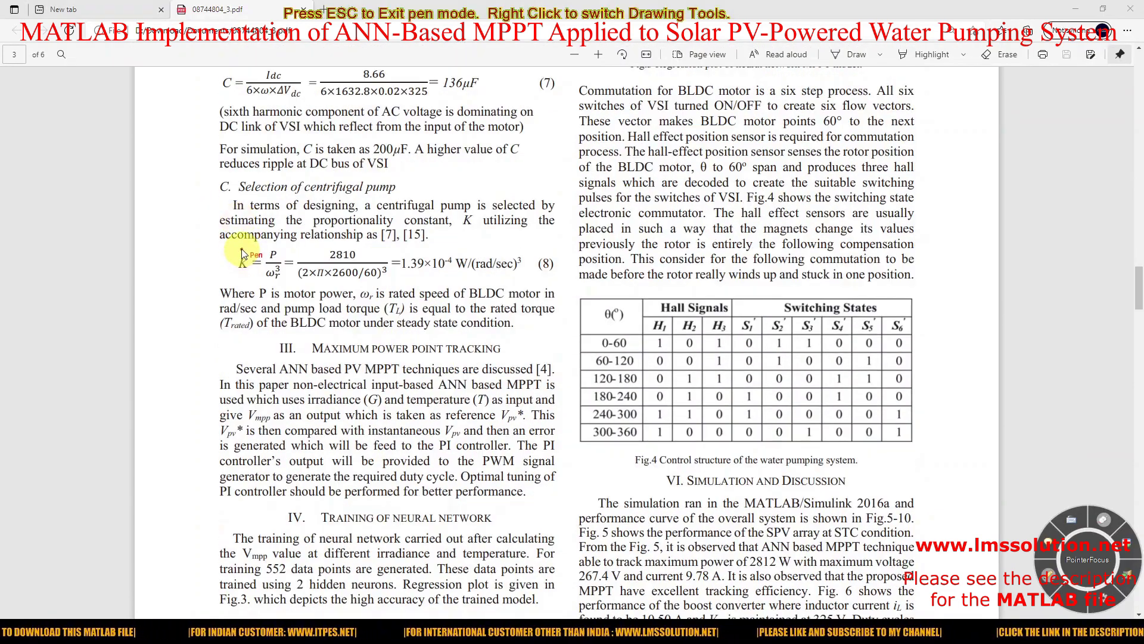
pyautogui.moveTo(236, 262)
pyautogui.mouseDown()
pyautogui.moveTo(251, 289)
pyautogui.moveTo(275, 290)
pyautogui.moveTo(293, 271)
pyautogui.moveTo(292, 241)
pyautogui.moveTo(238, 249)
pyautogui.mouseUp()
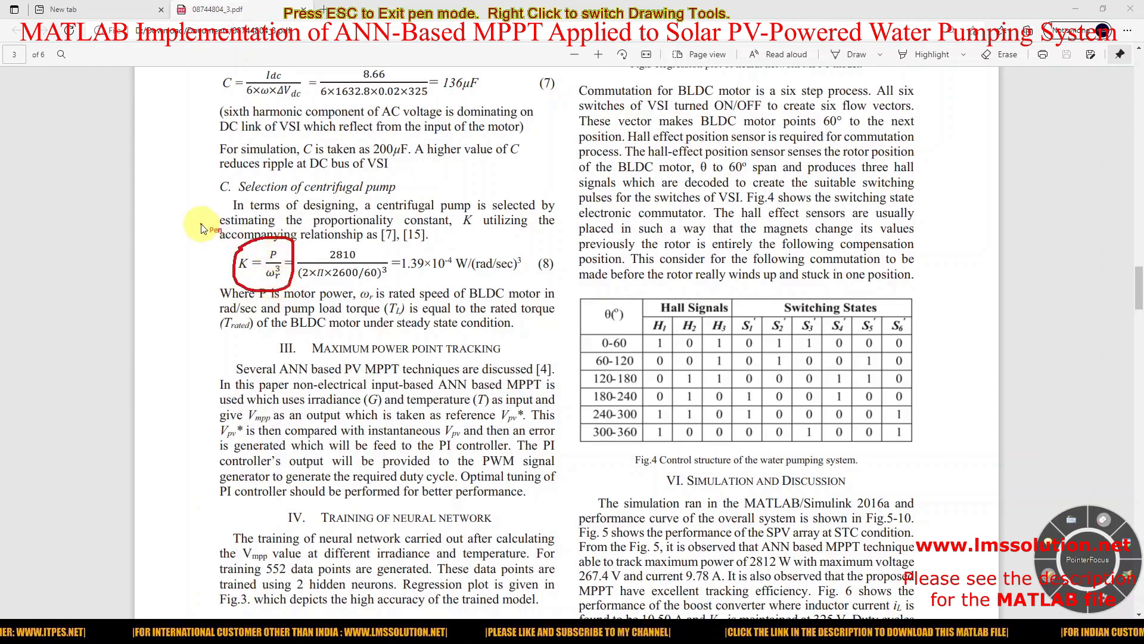
pyautogui.moveTo(205, 228)
pyautogui.mouseDown()
pyautogui.moveTo(237, 212)
pyautogui.moveTo(212, 242)
pyautogui.moveTo(256, 223)
pyautogui.mouseUp()
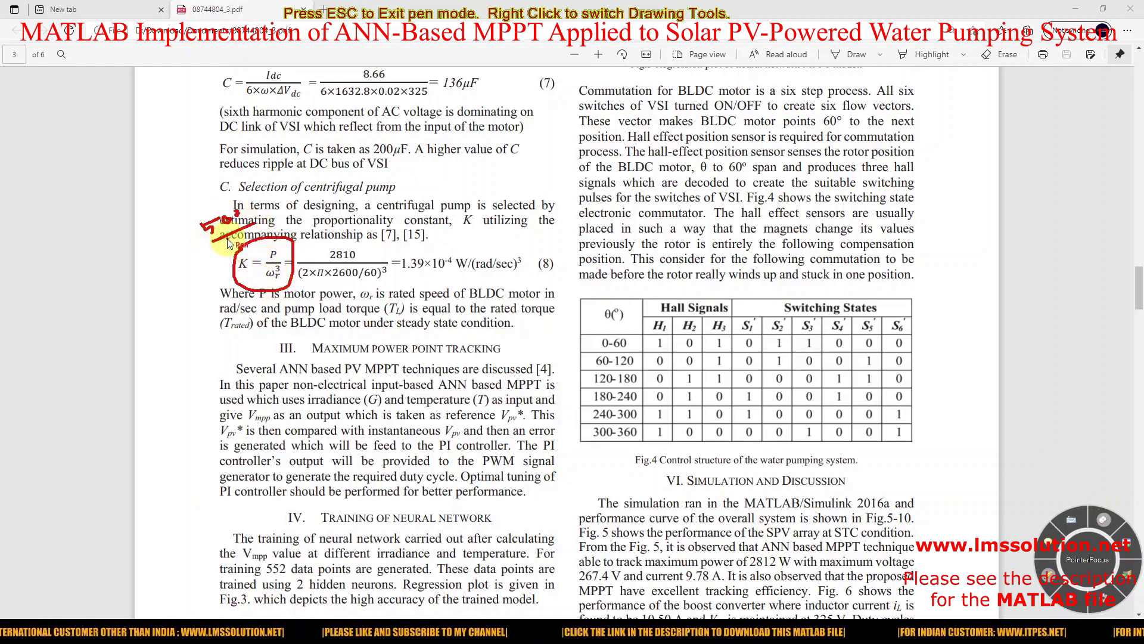
pyautogui.press('Escape')
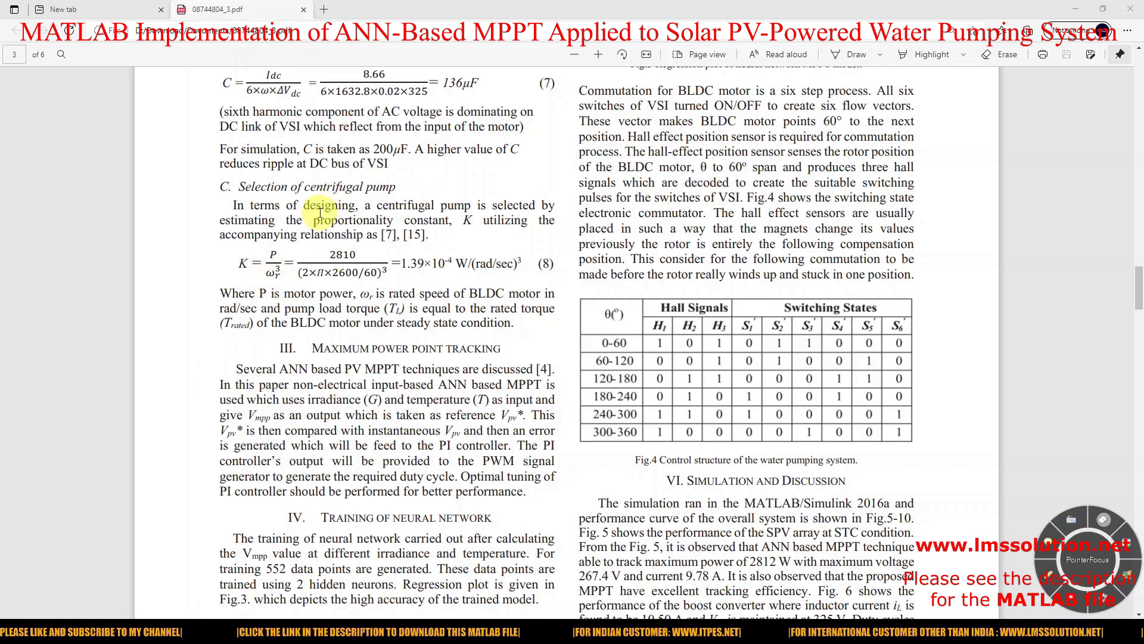
# Step: Write the torque-speed relation above the pump paragraph, then erase the notes
pyautogui.press('F9')
pyautogui.moveTo(376, 210)
pyautogui.mouseDown()
pyautogui.moveTo(416, 226)
pyautogui.moveTo(450, 197)
pyautogui.moveTo(452, 219)
pyautogui.moveTo(506, 190)
pyautogui.mouseUp()
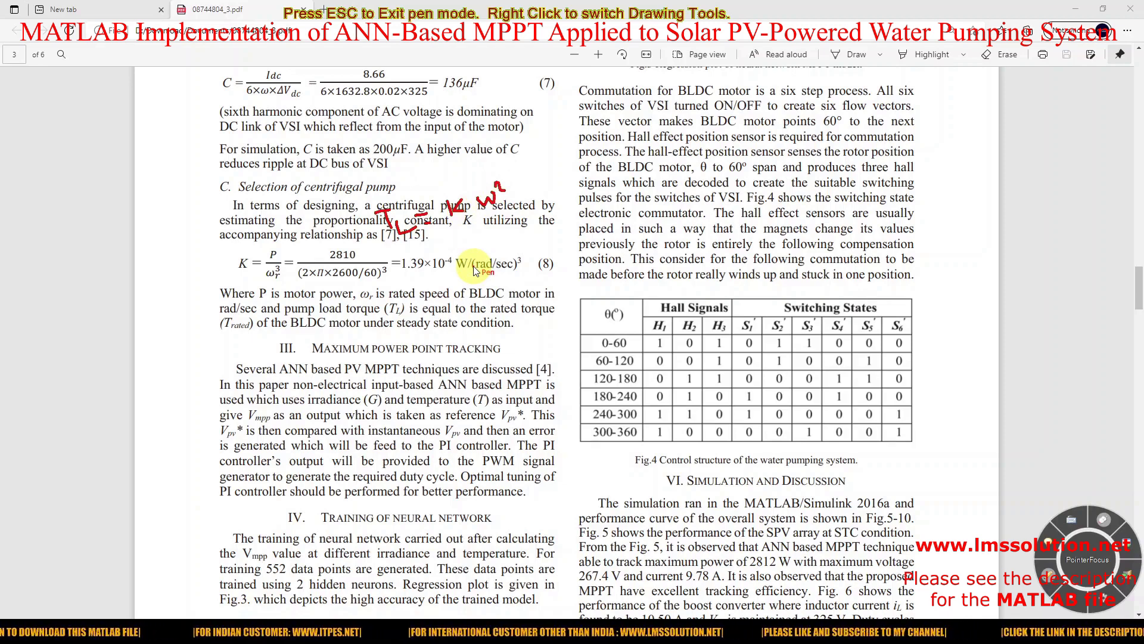
pyautogui.press('Escape')
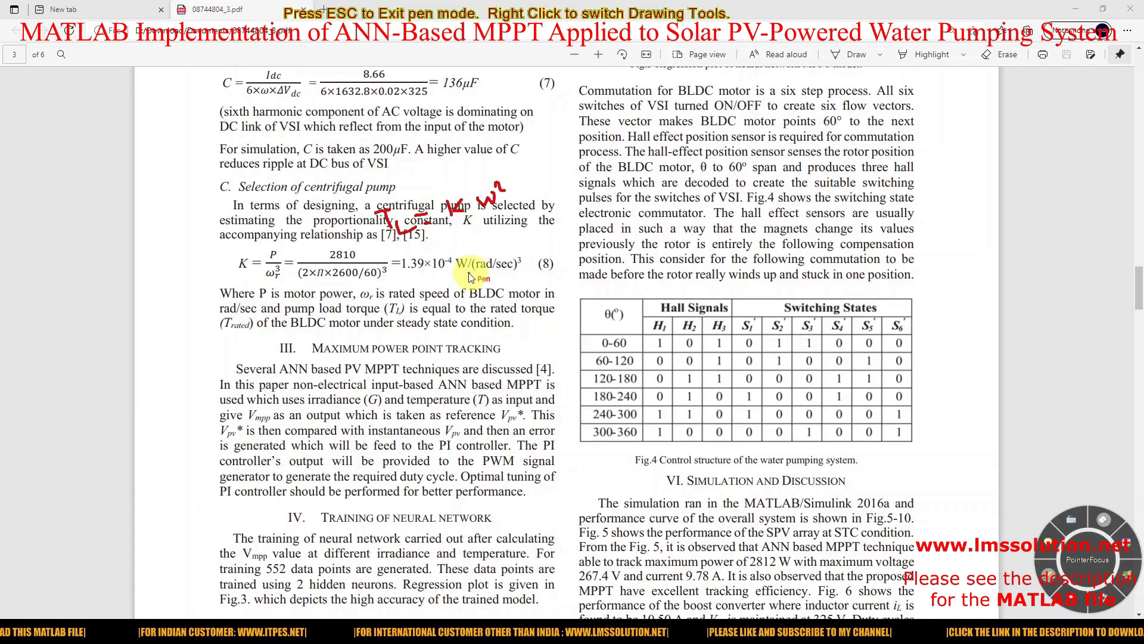
# Step: In the test11 model, open the load-torque Gain block's parameters
pyautogui.moveTo(456, 633)
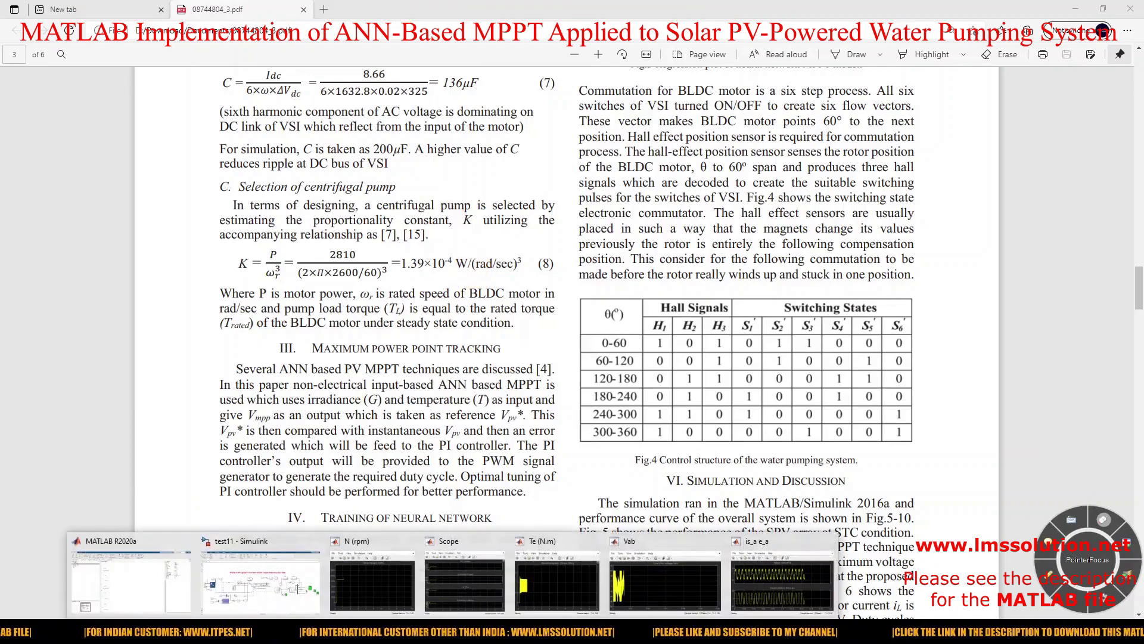
pyautogui.click(217, 594)
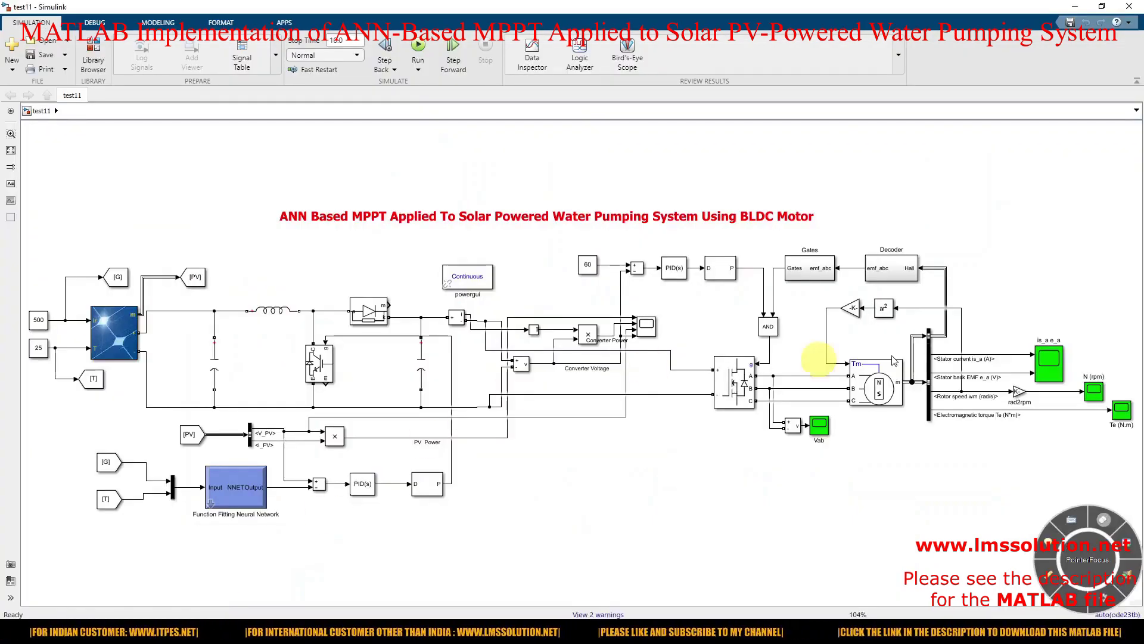
pyautogui.doubleClick(854, 308)
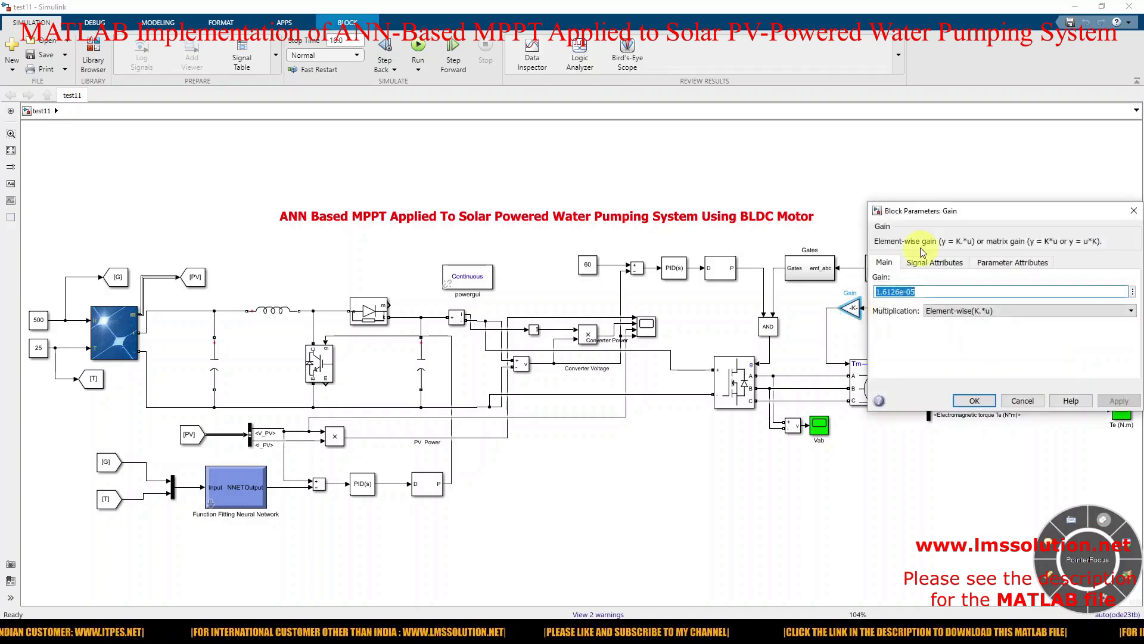
# Step: Close the Gain block dialog, keeping the gain at 1.6126e-05
pyautogui.moveTo(924, 216); pyautogui.dragTo(831, 210)
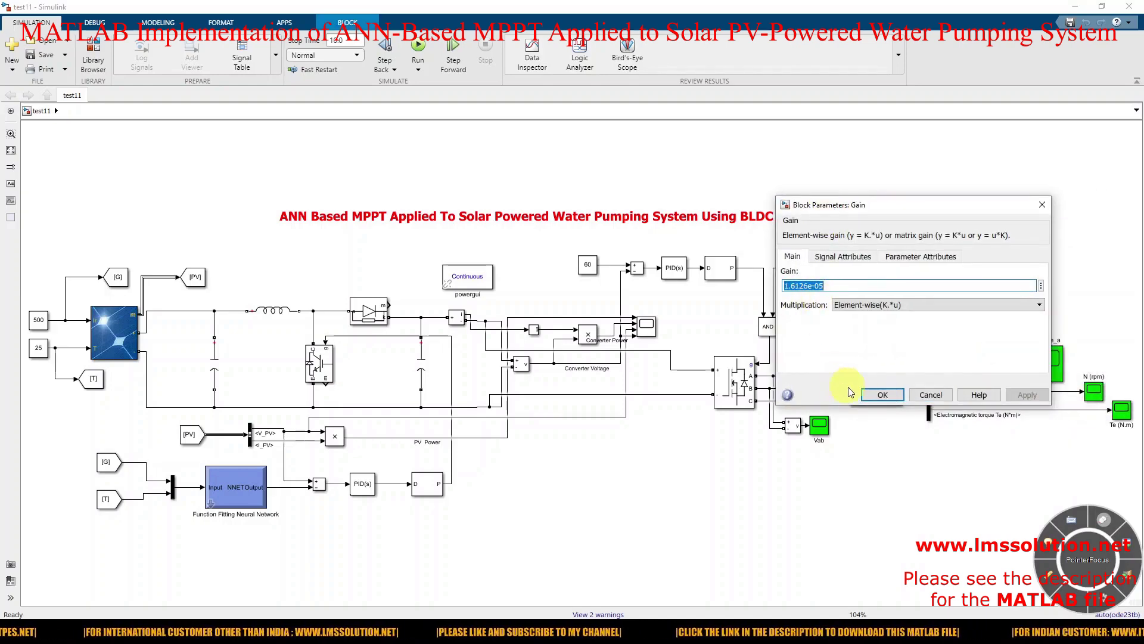
pyautogui.click(884, 395)
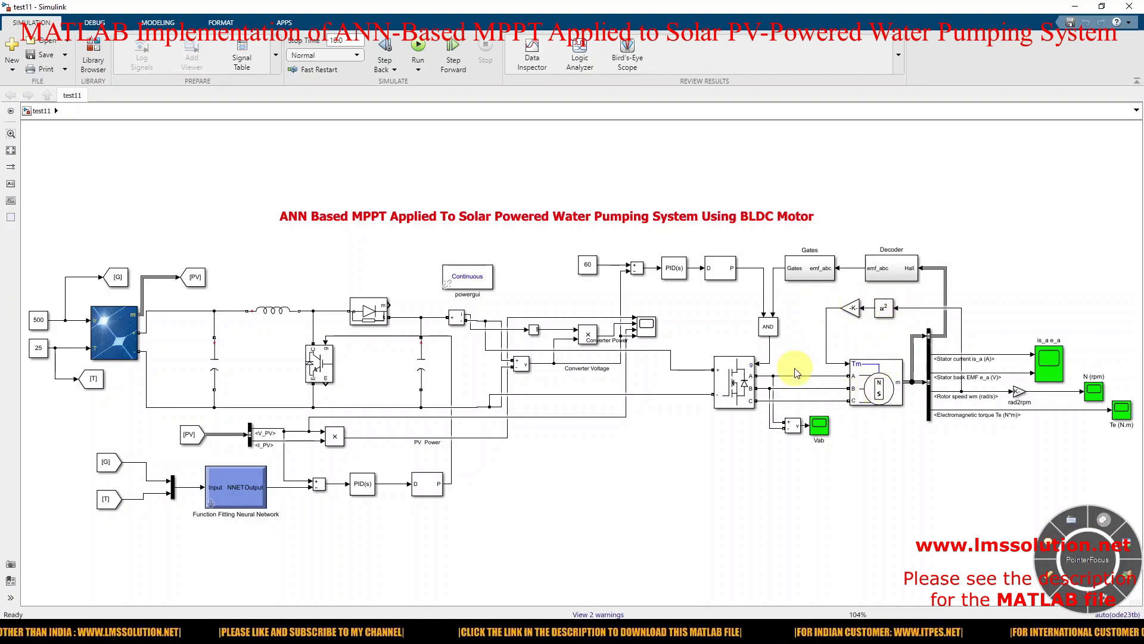
pyautogui.press('F9')
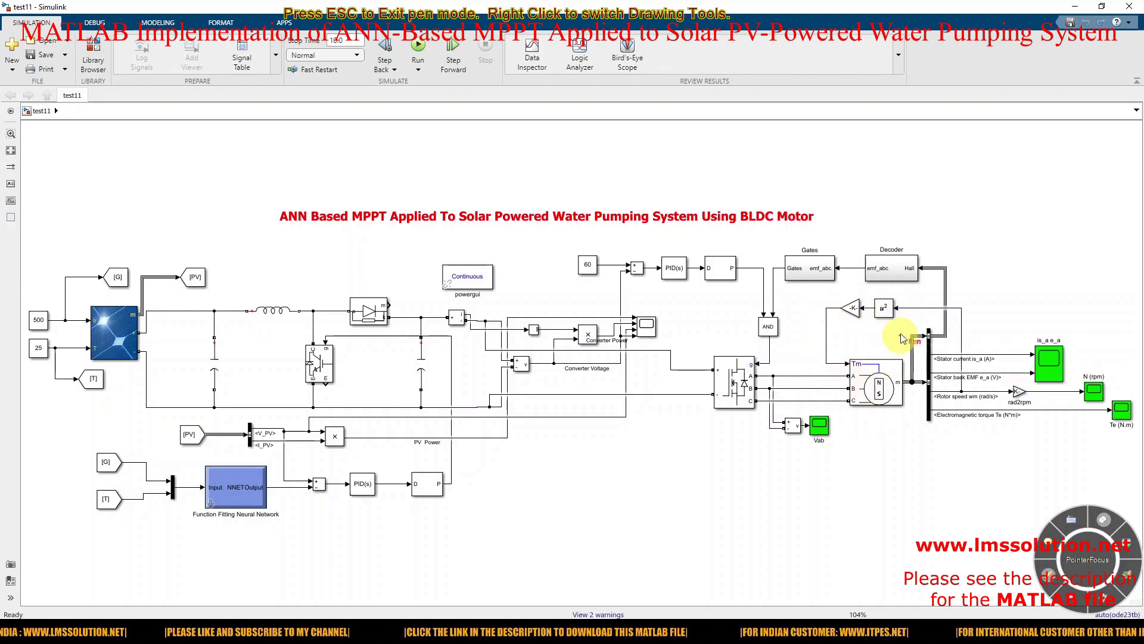
pyautogui.moveTo(929, 321); pyautogui.dragTo(935, 278)
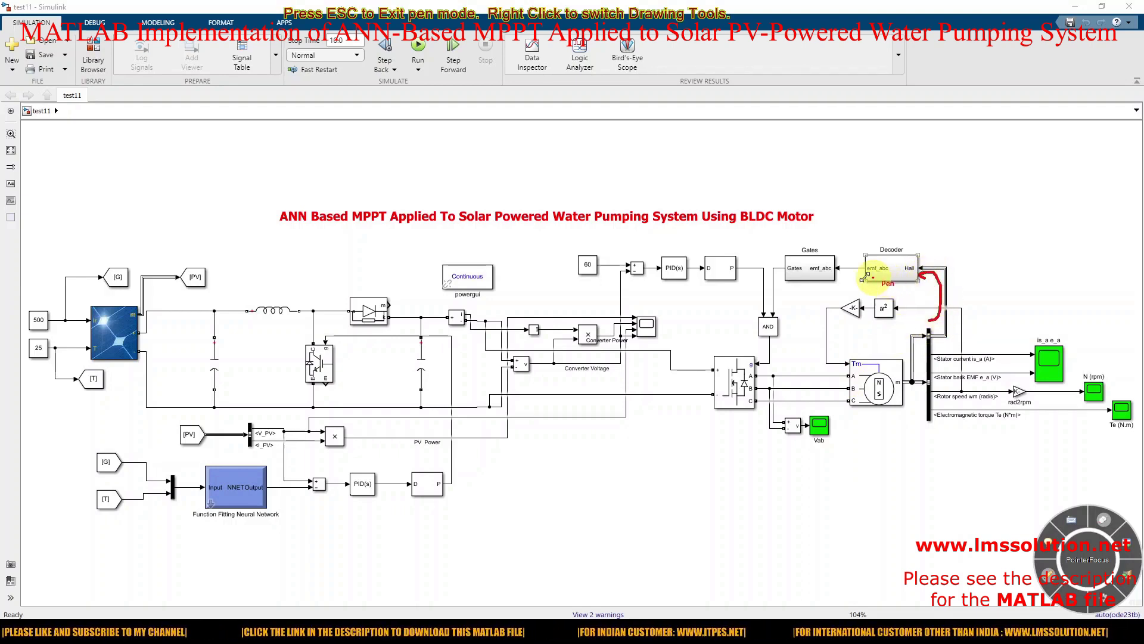
pyautogui.moveTo(853, 261)
pyautogui.mouseDown()
pyautogui.moveTo(778, 287)
pyautogui.moveTo(778, 310)
pyautogui.moveTo(782, 302)
pyautogui.mouseUp()
pyautogui.moveTo(736, 416)
pyautogui.mouseDown()
pyautogui.moveTo(736, 431)
pyautogui.moveTo(745, 420)
pyautogui.mouseUp()
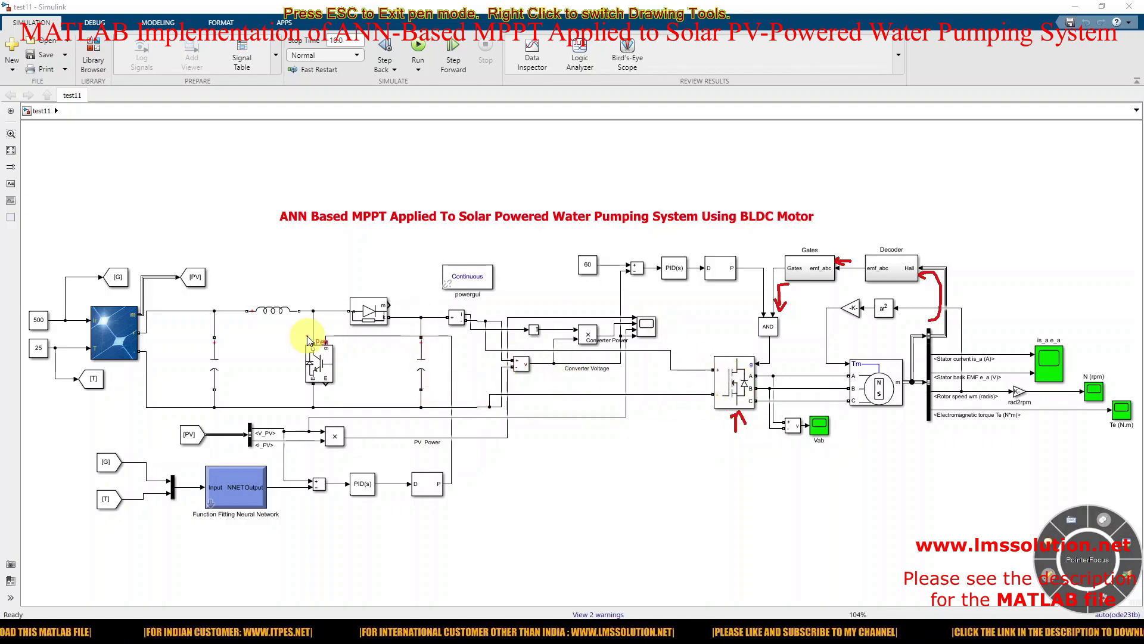
pyautogui.moveTo(198, 298)
pyautogui.mouseDown()
pyautogui.moveTo(197, 421)
pyautogui.moveTo(460, 414)
pyautogui.moveTo(469, 400)
pyautogui.moveTo(468, 302)
pyautogui.moveTo(457, 297)
pyautogui.moveTo(201, 293)
pyautogui.mouseUp()
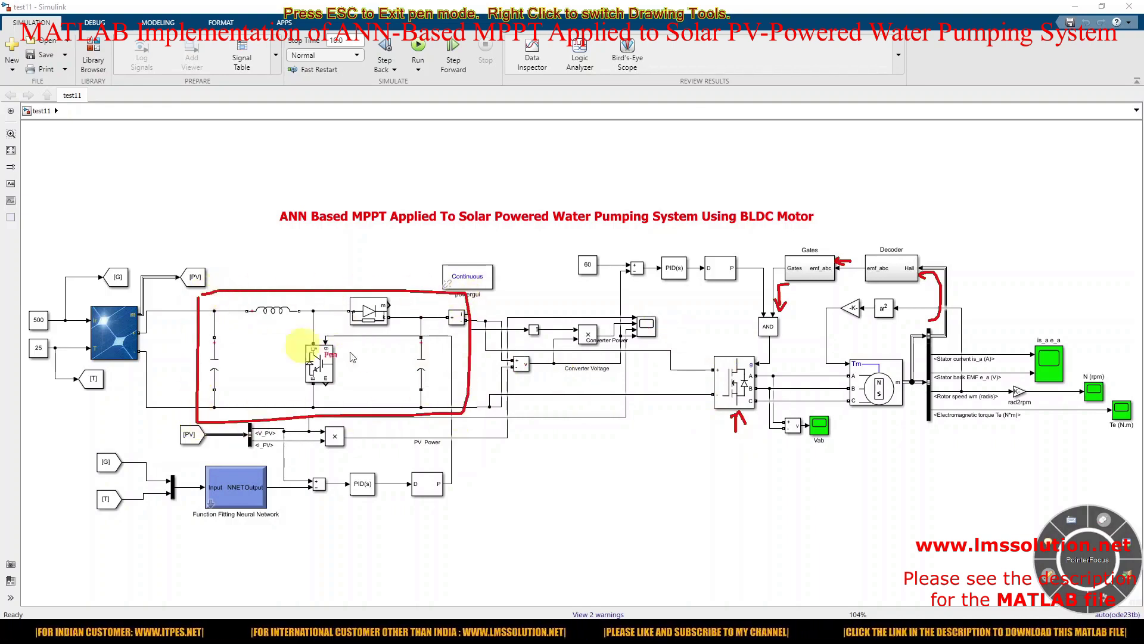
pyautogui.moveTo(581, 359)
pyautogui.mouseDown()
pyautogui.moveTo(613, 361)
pyautogui.moveTo(614, 271)
pyautogui.mouseUp()
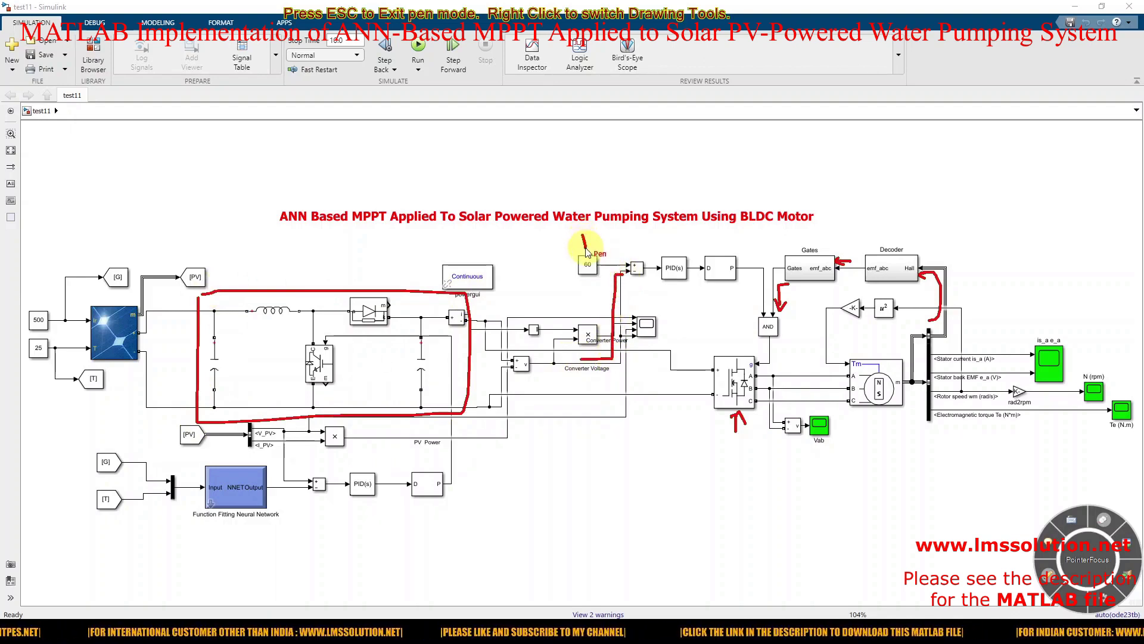
pyautogui.moveTo(584, 236)
pyautogui.mouseDown()
pyautogui.moveTo(590, 253)
pyautogui.moveTo(593, 243)
pyautogui.mouseUp()
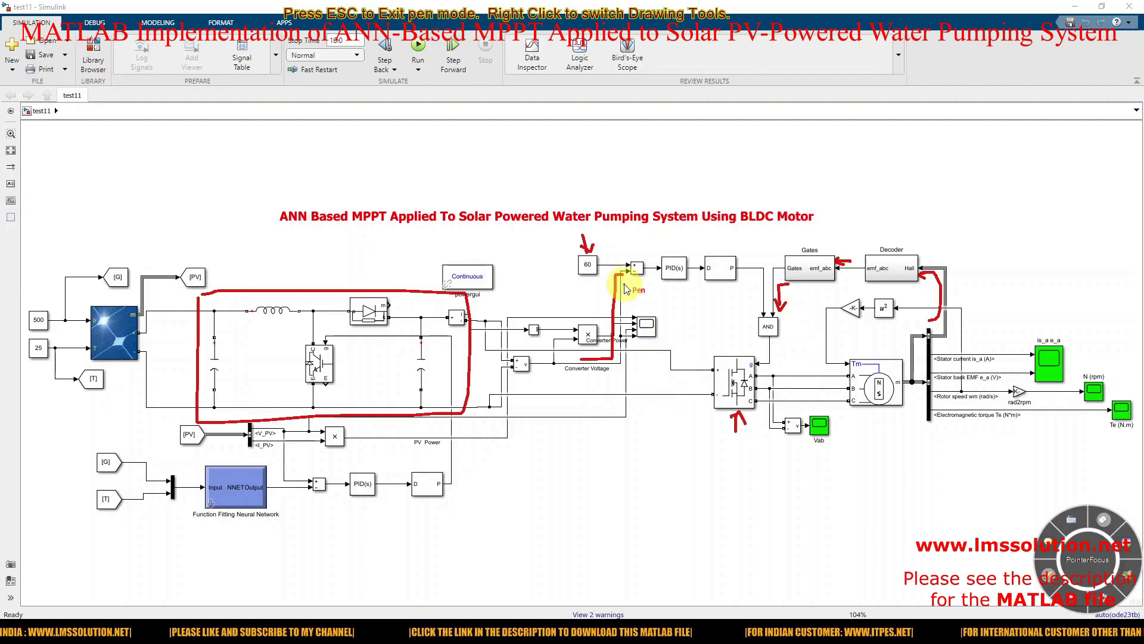
pyautogui.moveTo(663, 284); pyautogui.dragTo(738, 285)
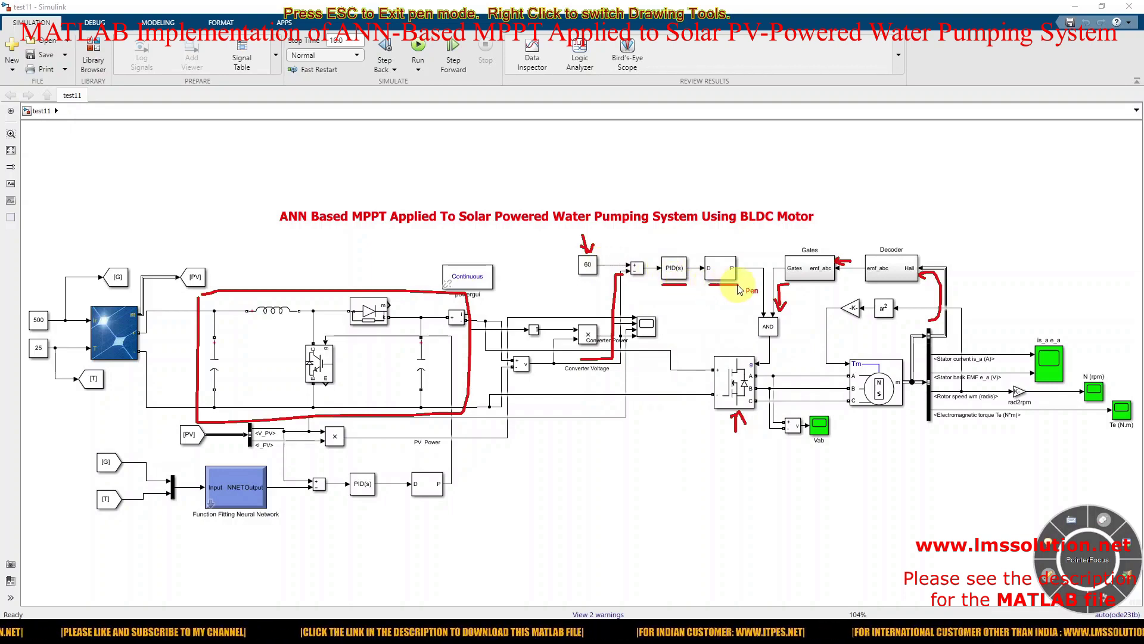
pyautogui.moveTo(745, 280)
pyautogui.mouseDown()
pyautogui.moveTo(761, 313)
pyautogui.moveTo(756, 341)
pyautogui.moveTo(777, 310)
pyautogui.mouseUp()
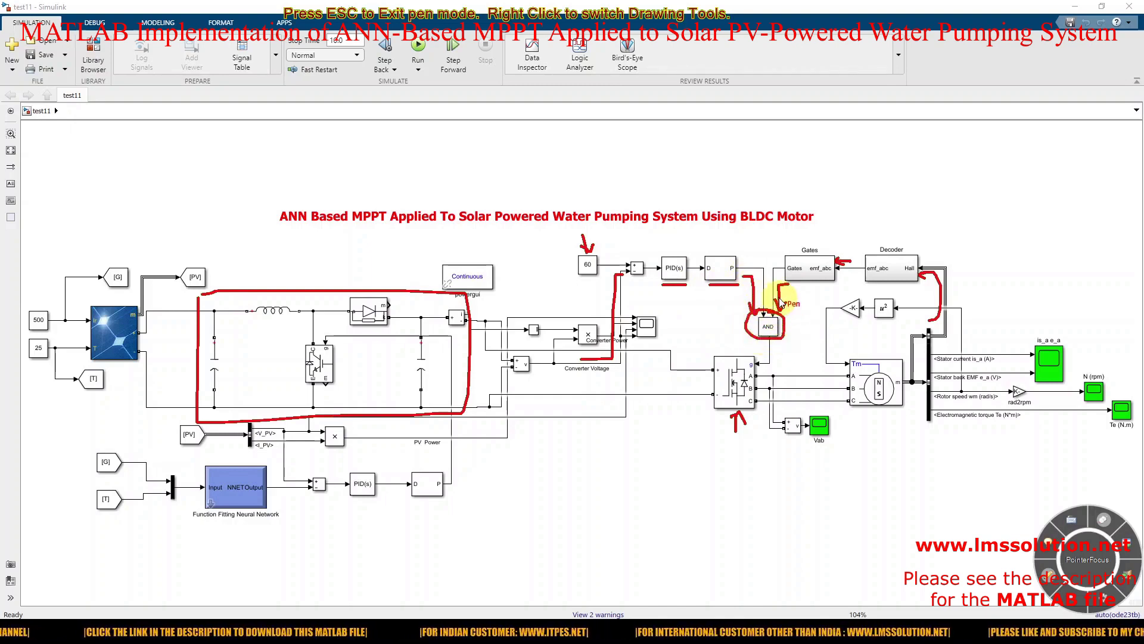
pyautogui.moveTo(780, 303); pyautogui.dragTo(795, 300)
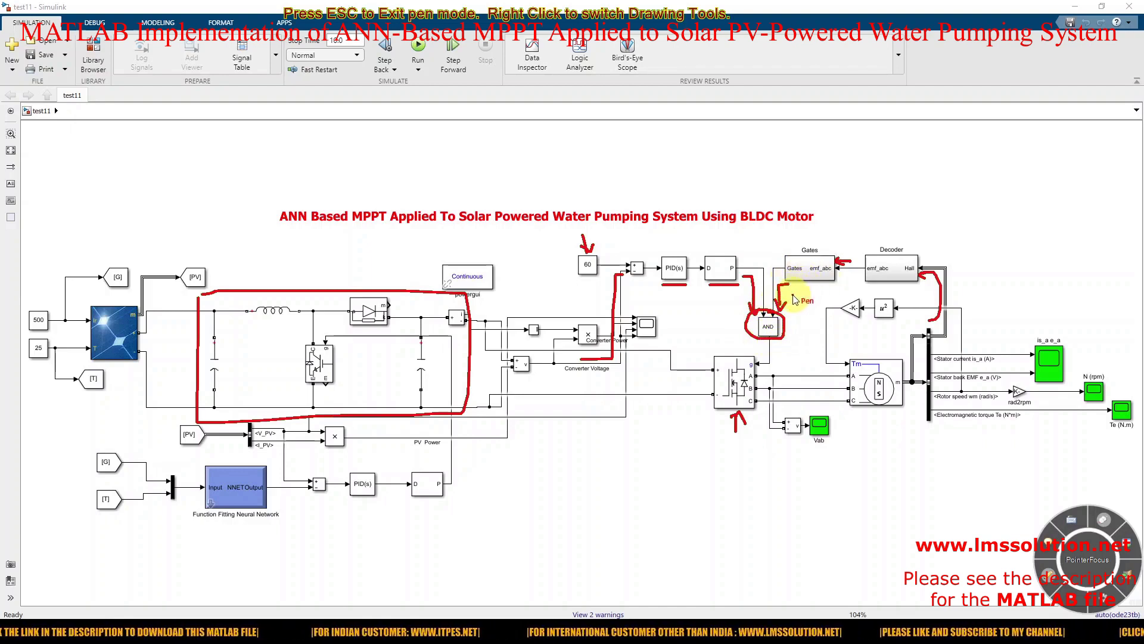
pyautogui.moveTo(774, 343)
pyautogui.mouseDown()
pyautogui.moveTo(775, 365)
pyautogui.moveTo(758, 365)
pyautogui.moveTo(766, 373)
pyautogui.mouseUp()
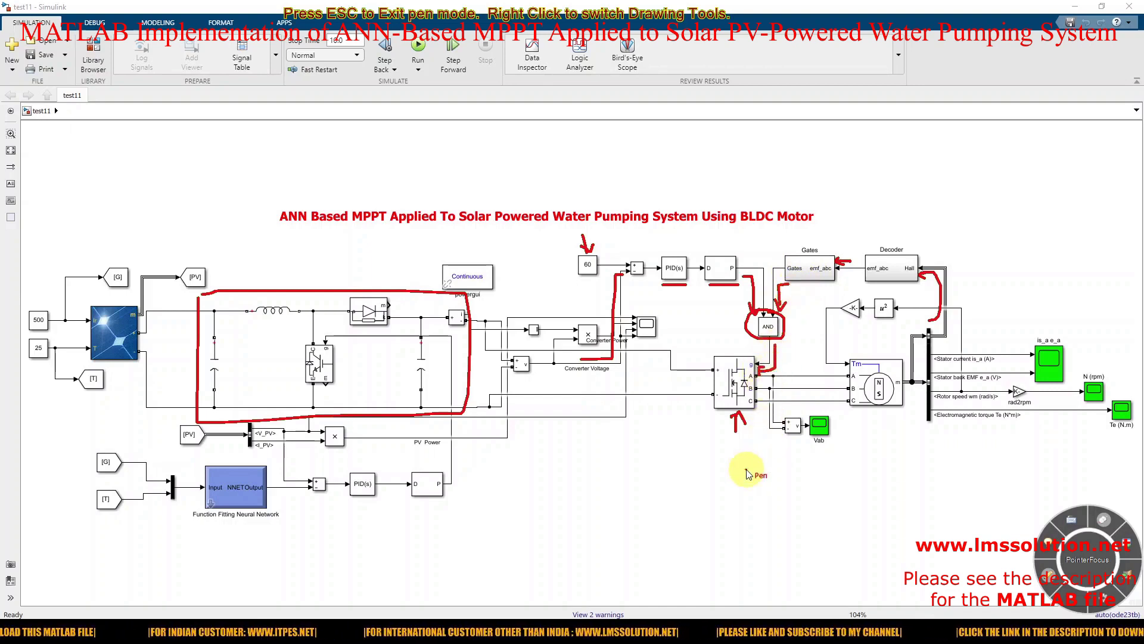
pyautogui.moveTo(726, 461)
pyautogui.mouseDown()
pyautogui.moveTo(903, 452)
pyautogui.moveTo(918, 425)
pyautogui.mouseUp()
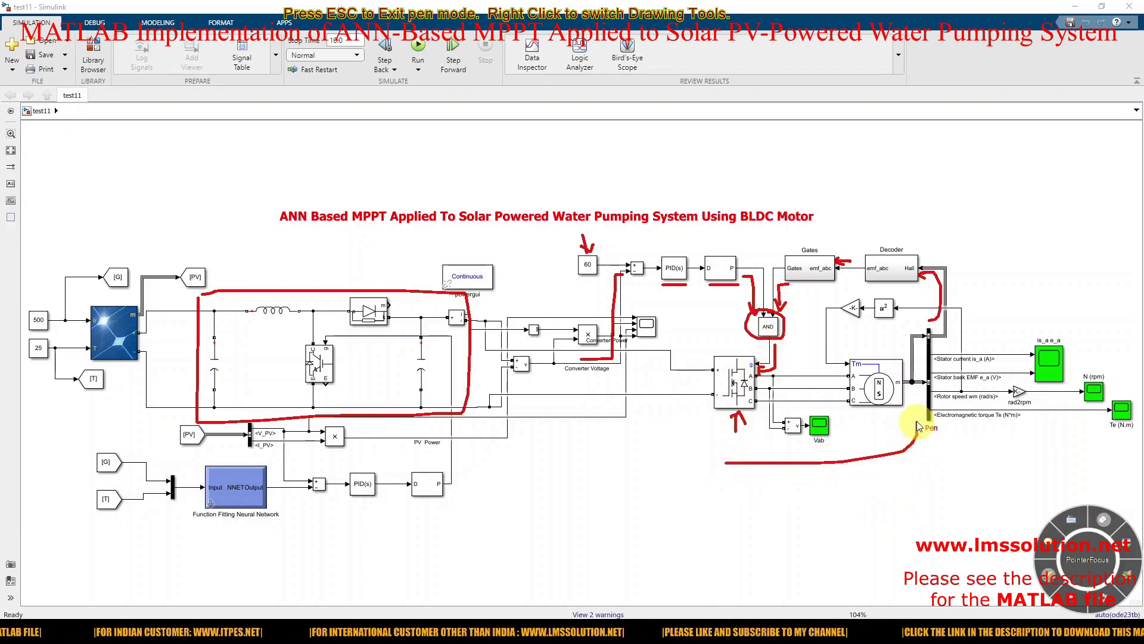
pyautogui.press('Escape')
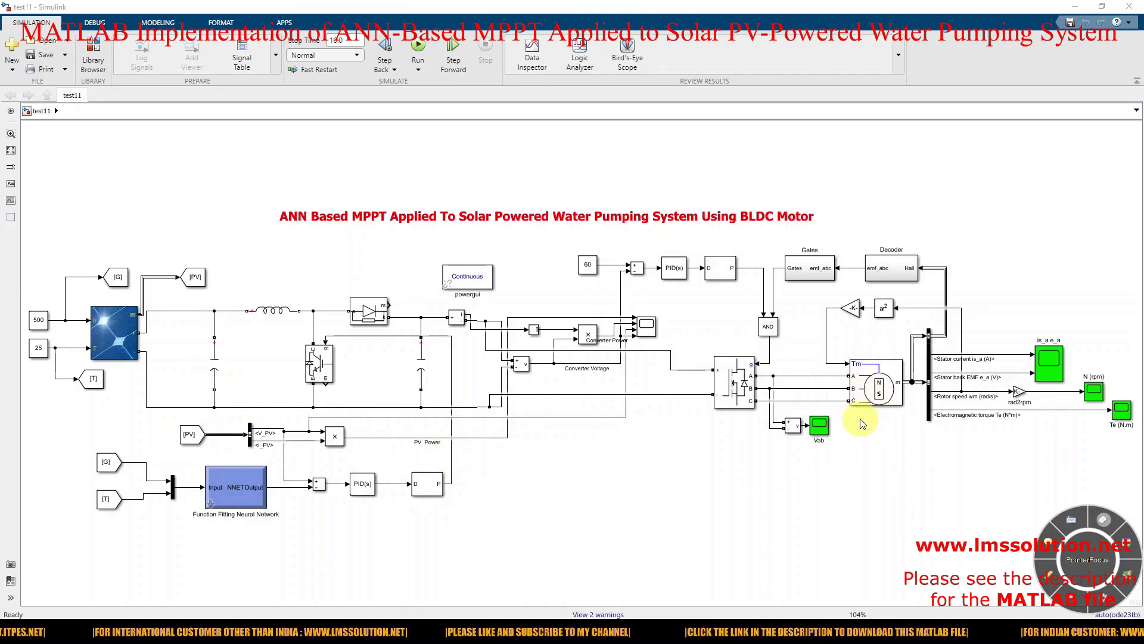
# Step: Review the PV Array's 1 series module and 2 parallel strings, then close its dialog
pyautogui.doubleClick(107, 330)
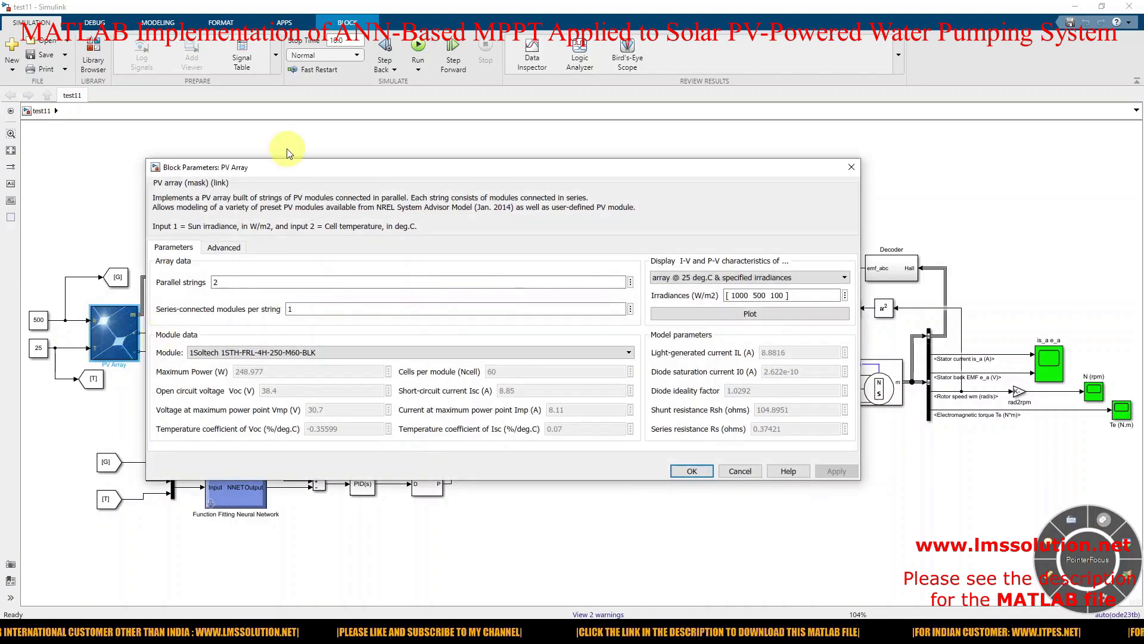
pyautogui.moveTo(294, 166); pyautogui.dragTo(310, 65)
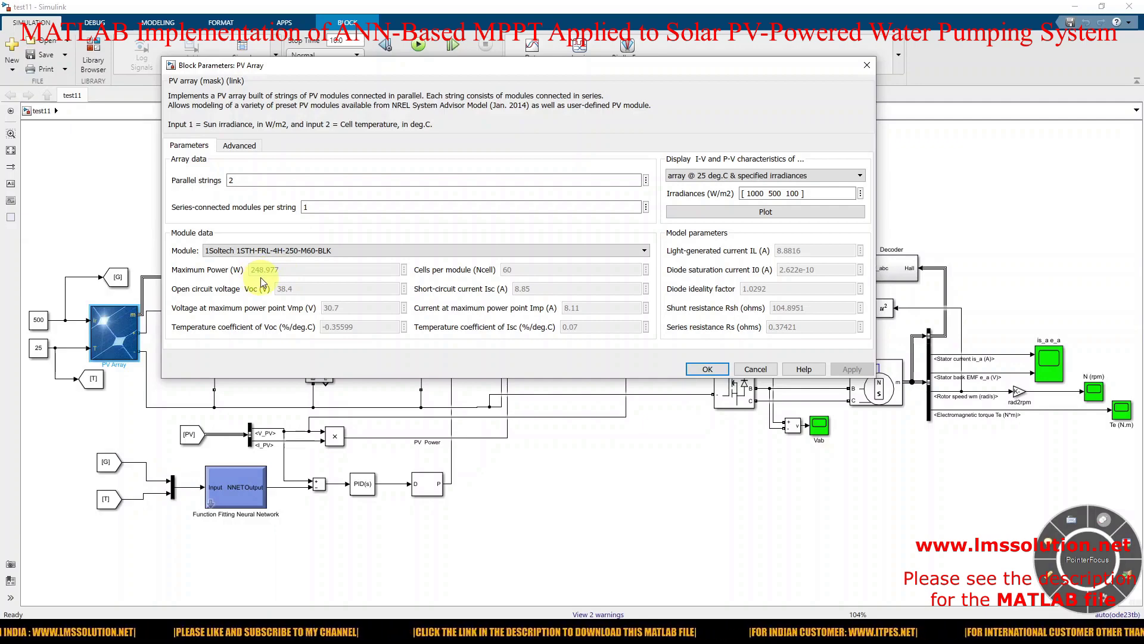
pyautogui.doubleClick(306, 207)
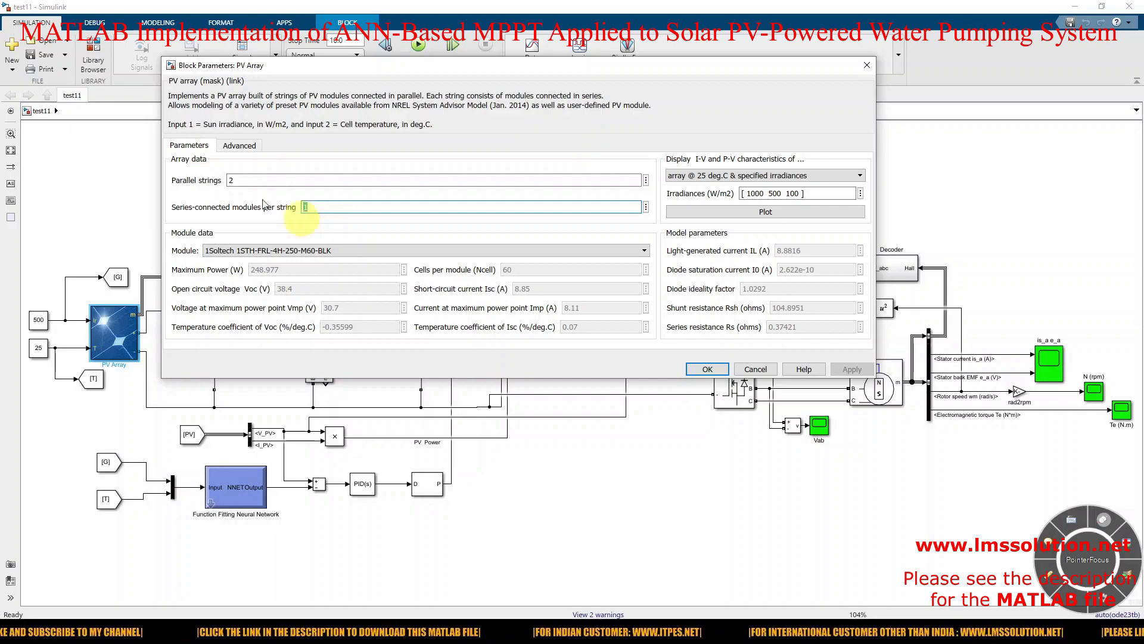
pyautogui.doubleClick(248, 182)
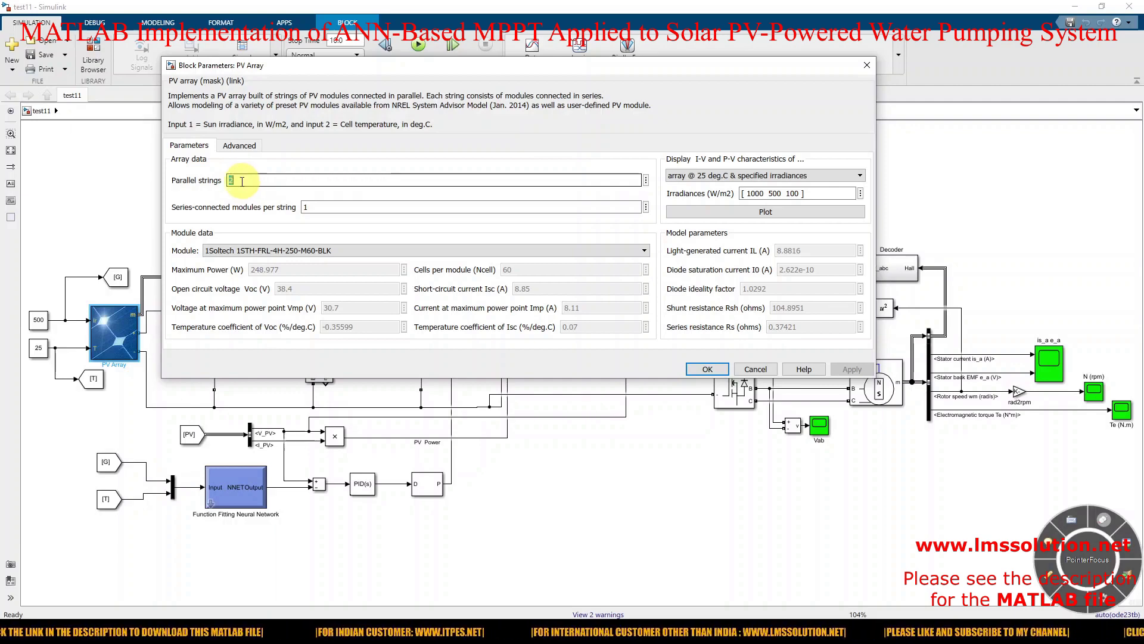
pyautogui.doubleClick(312, 206)
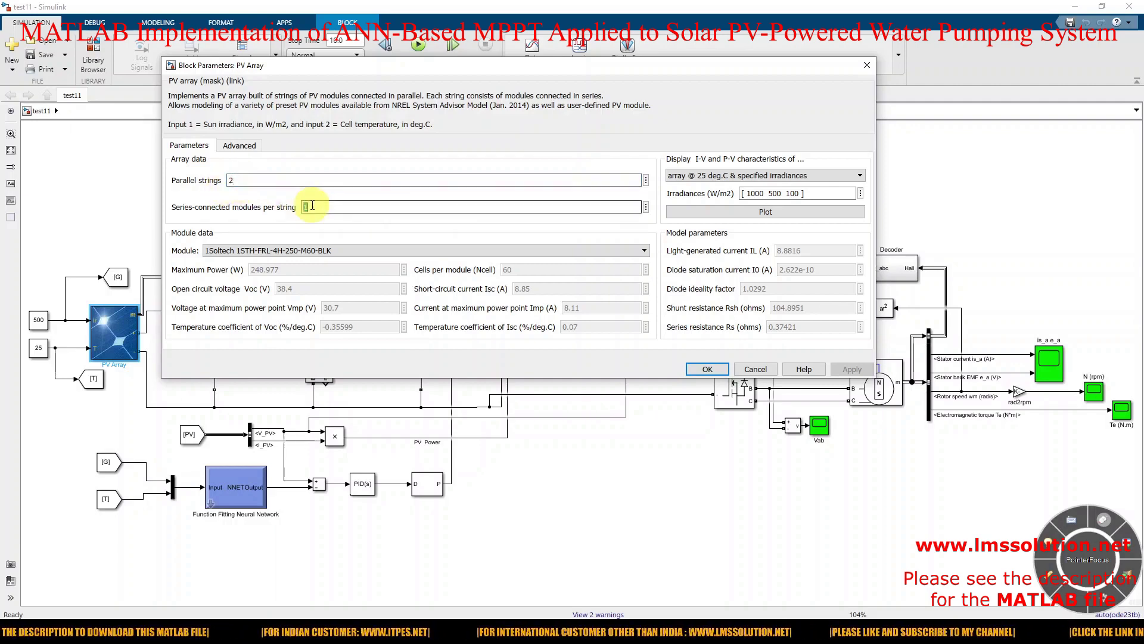
pyautogui.doubleClick(234, 179)
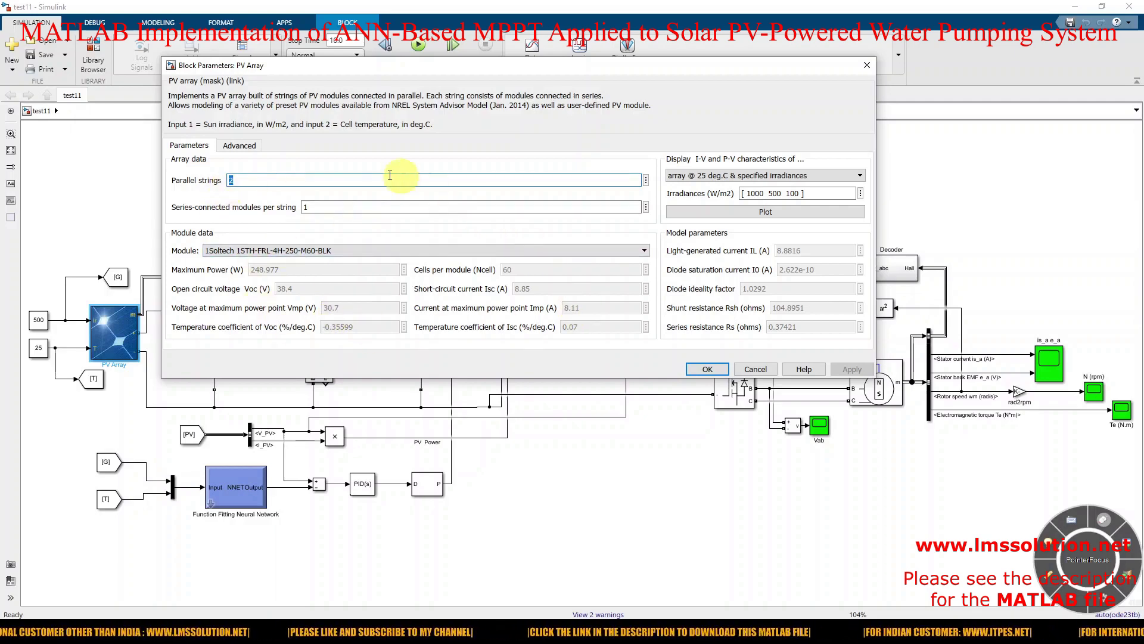
pyautogui.click(709, 368)
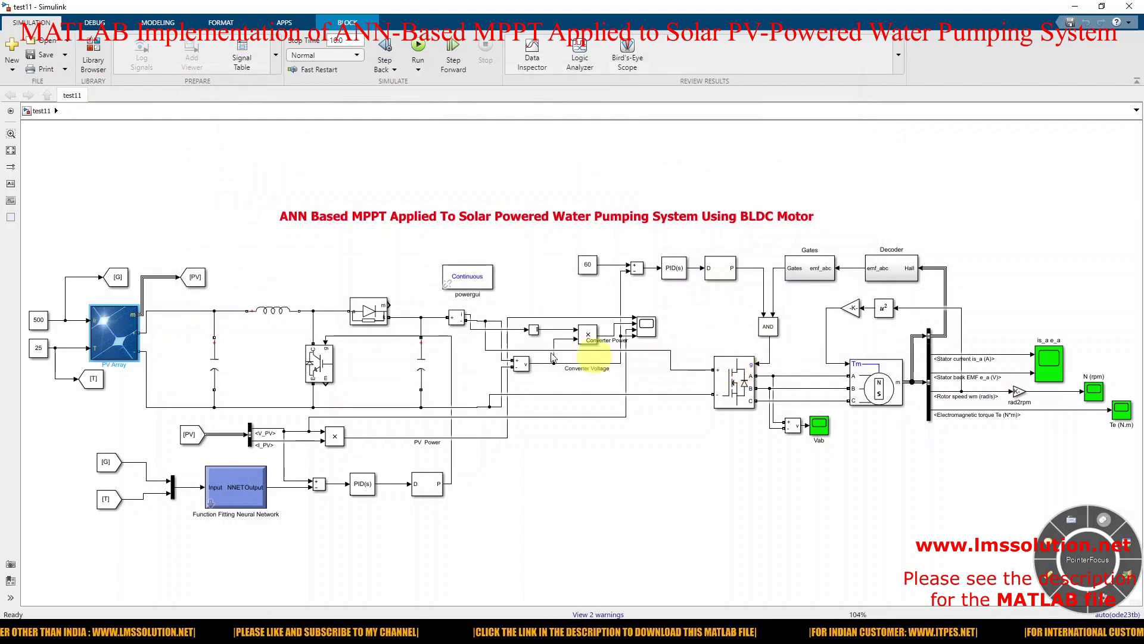
pyautogui.press('F9')
pyautogui.moveTo(126, 393); pyautogui.dragTo(131, 378)
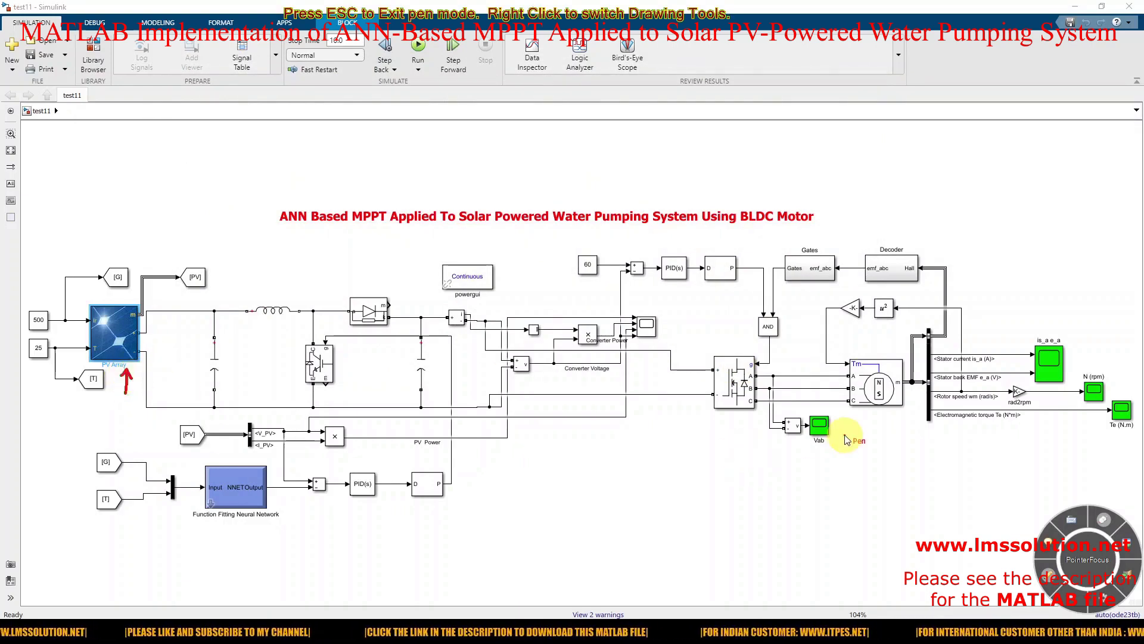
pyautogui.moveTo(857, 450); pyautogui.dragTo(859, 423)
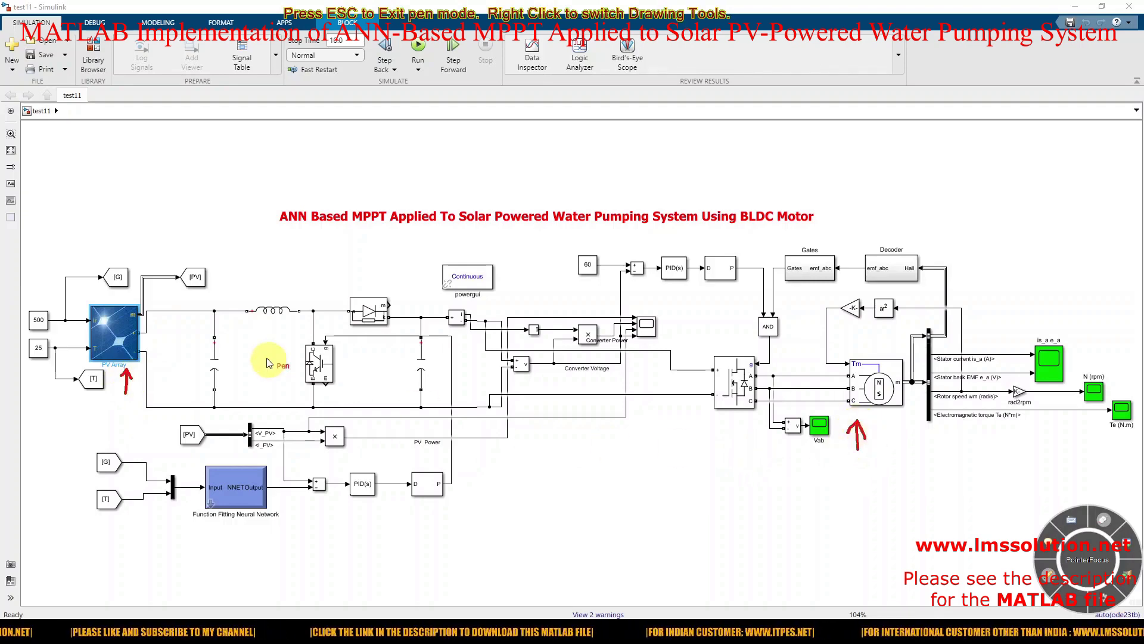
pyautogui.moveTo(224, 293)
pyautogui.mouseDown()
pyautogui.moveTo(179, 355)
pyautogui.moveTo(187, 406)
pyautogui.moveTo(274, 429)
pyautogui.moveTo(473, 424)
pyautogui.moveTo(519, 346)
pyautogui.moveTo(504, 299)
pyautogui.moveTo(222, 294)
pyautogui.mouseUp()
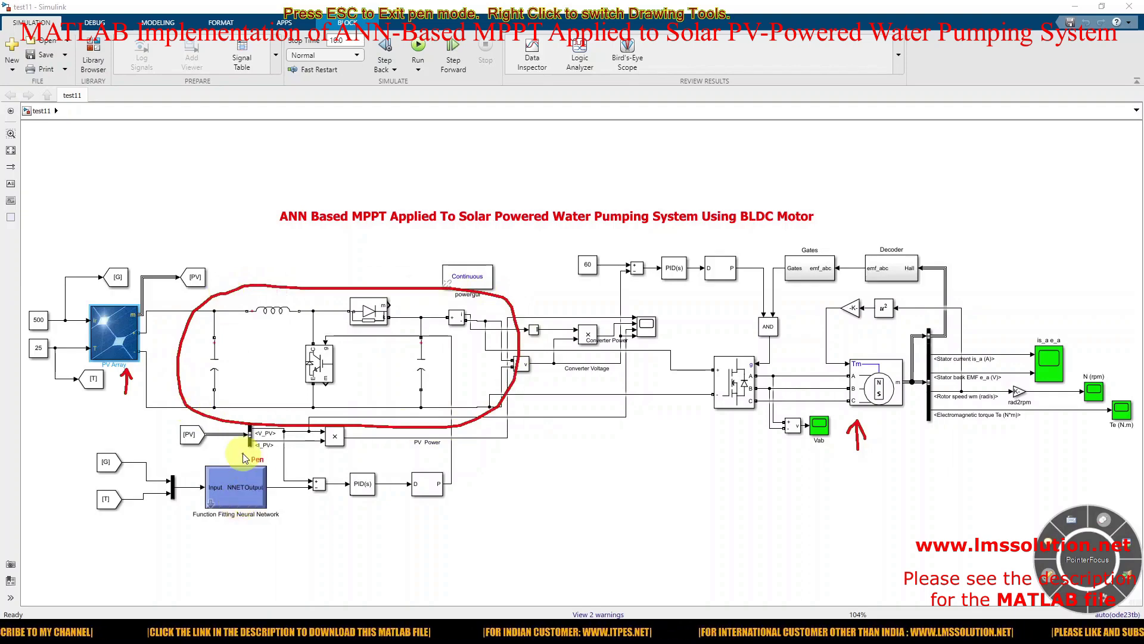
pyautogui.press('Escape')
pyautogui.press('F10')
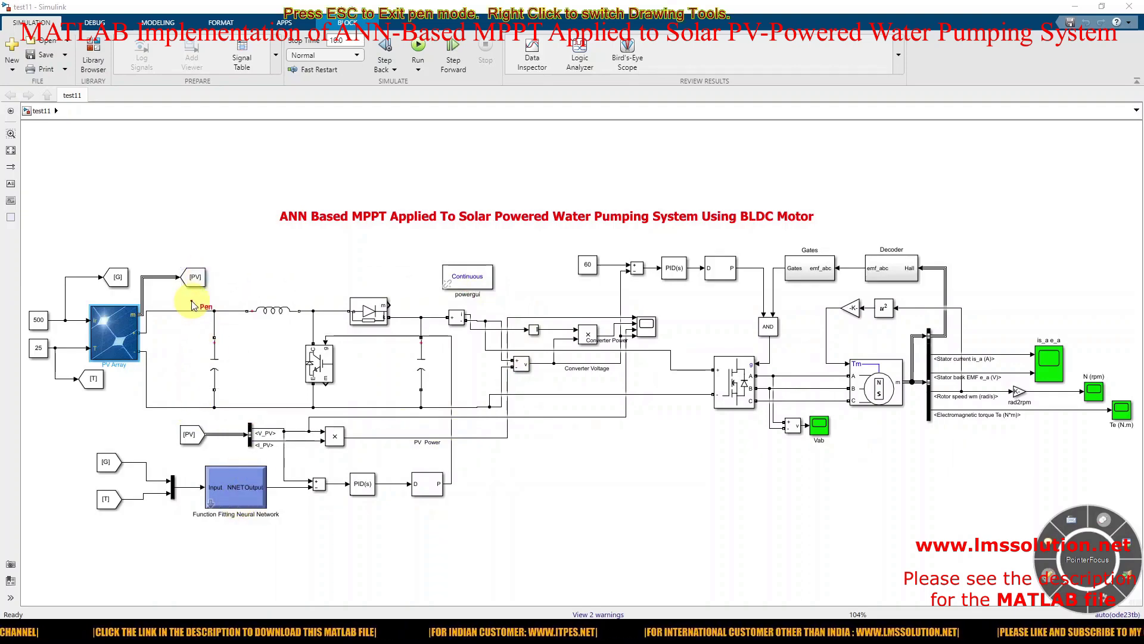
pyautogui.moveTo(191, 345)
pyautogui.mouseDown()
pyautogui.moveTo(182, 398)
pyautogui.moveTo(184, 351)
pyautogui.moveTo(191, 364)
pyautogui.moveTo(197, 352)
pyautogui.mouseUp()
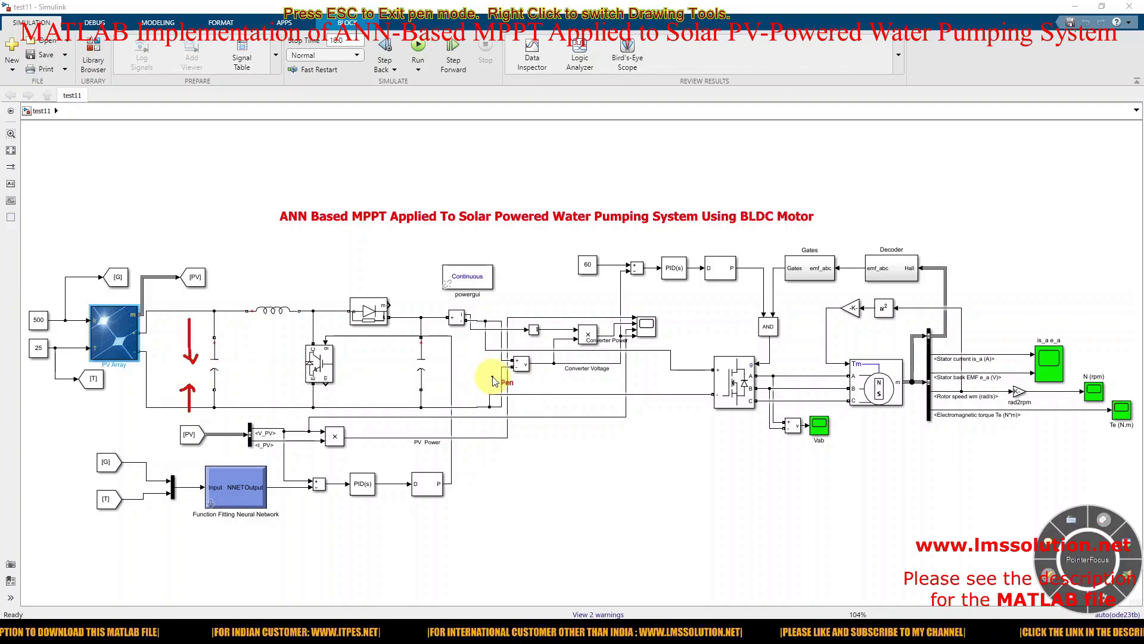
pyautogui.moveTo(581, 278); pyautogui.dragTo(598, 278)
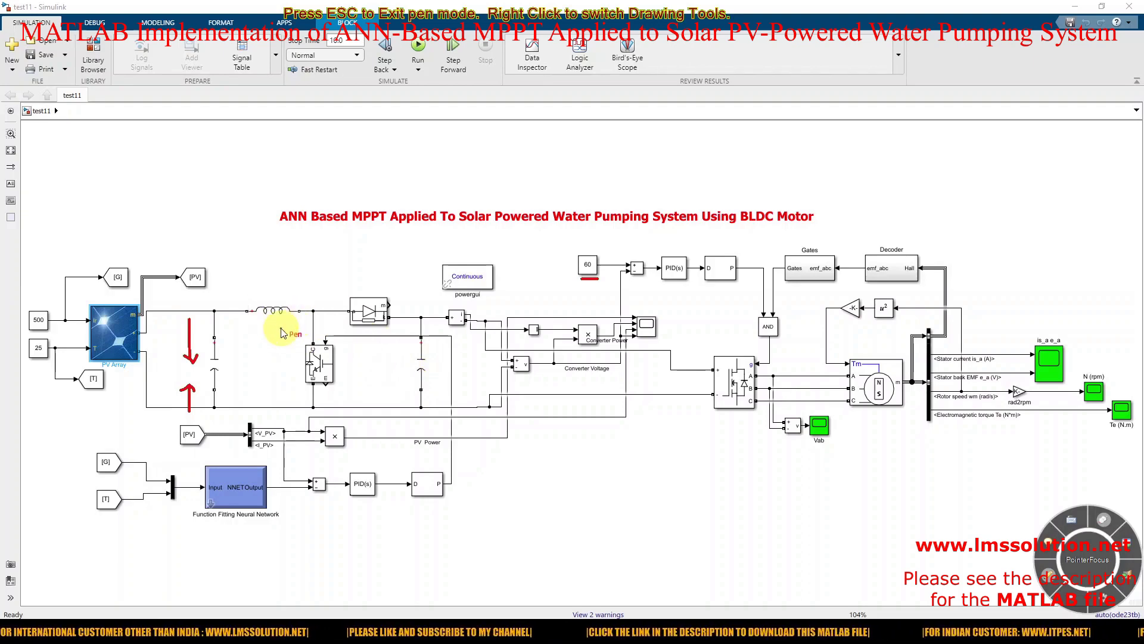
pyautogui.moveTo(280, 267); pyautogui.dragTo(280, 292)
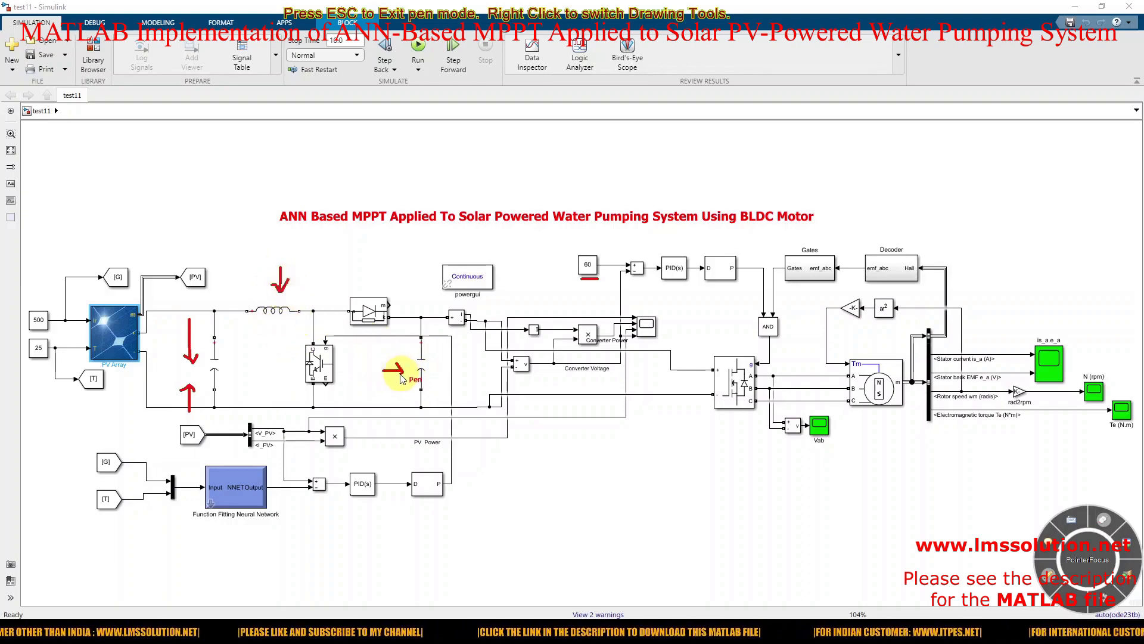
pyautogui.press('Escape')
pyautogui.click(363, 484)
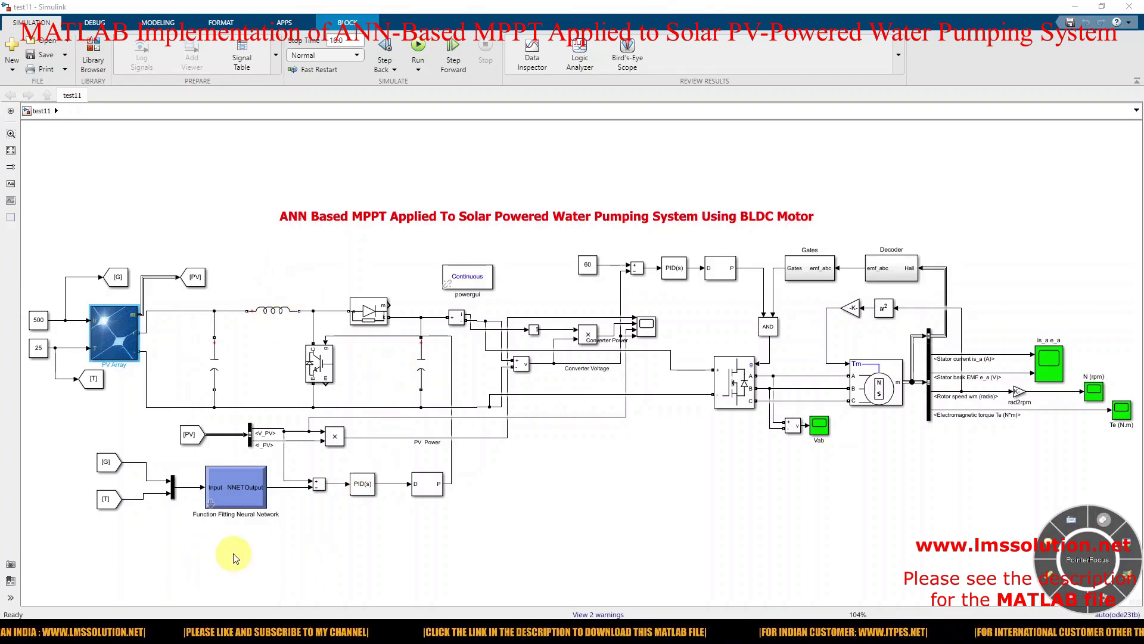
pyautogui.press('F9')
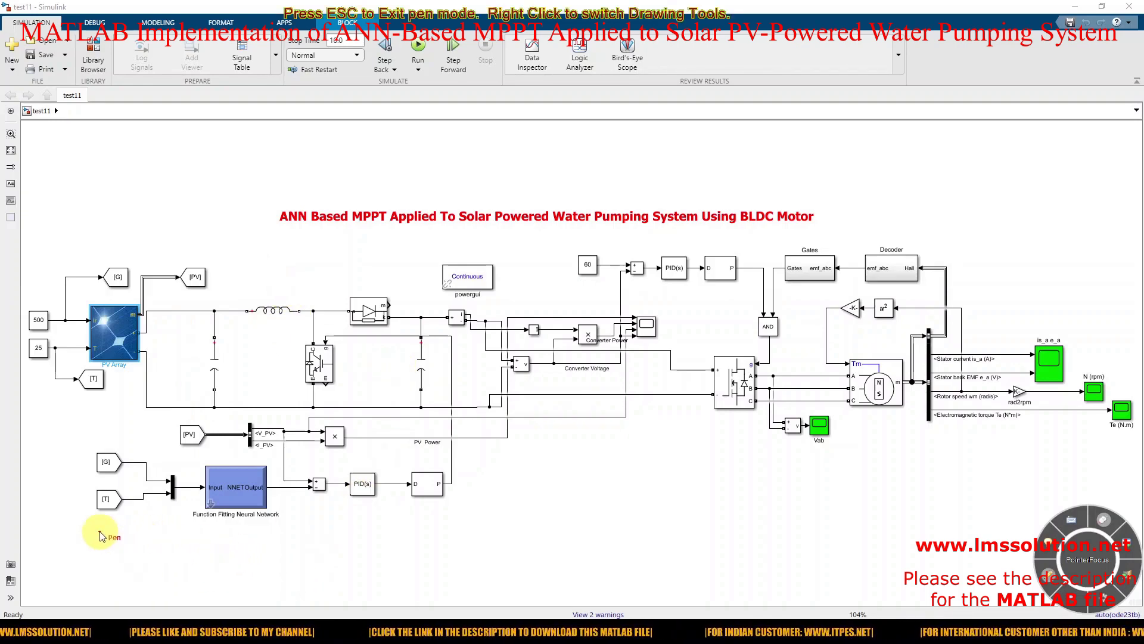
pyautogui.moveTo(100, 531); pyautogui.dragTo(446, 528)
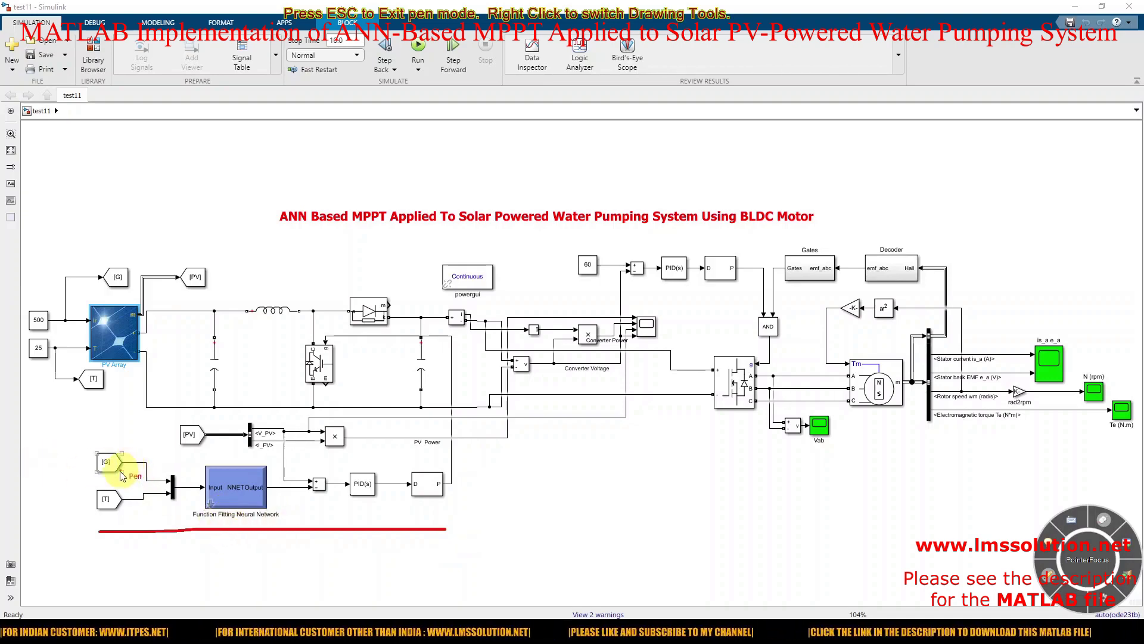
pyautogui.moveTo(123, 450)
pyautogui.mouseDown()
pyautogui.moveTo(141, 451)
pyautogui.moveTo(158, 472)
pyautogui.moveTo(160, 462)
pyautogui.mouseUp()
pyautogui.moveTo(161, 506); pyautogui.dragTo(163, 502)
pyautogui.moveTo(289, 504); pyautogui.dragTo(293, 498)
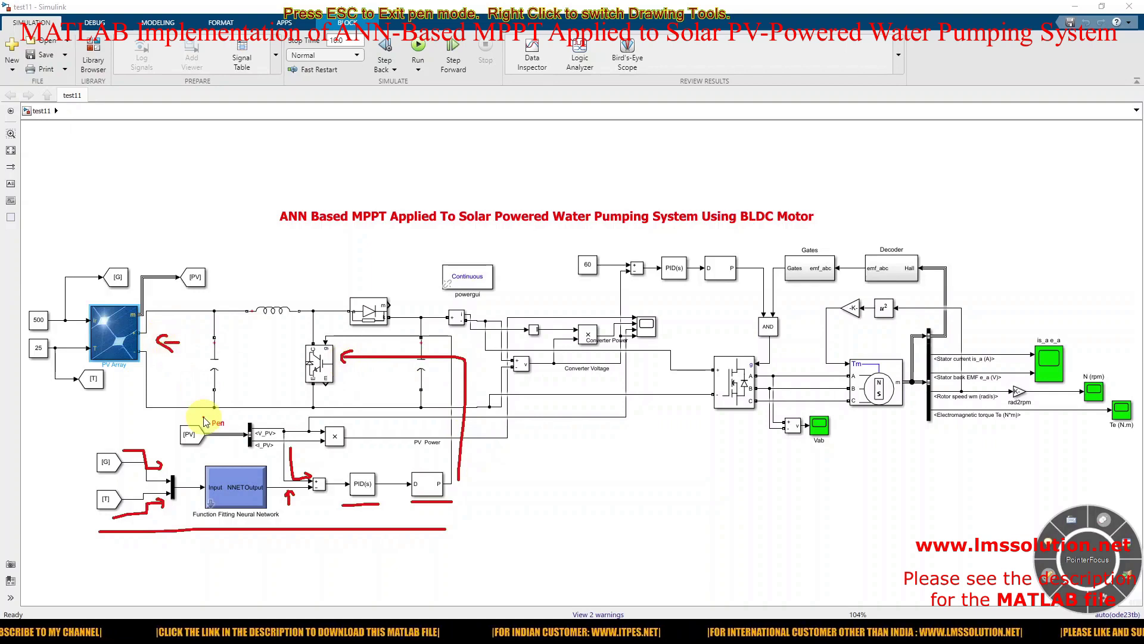
pyautogui.press('Escape')
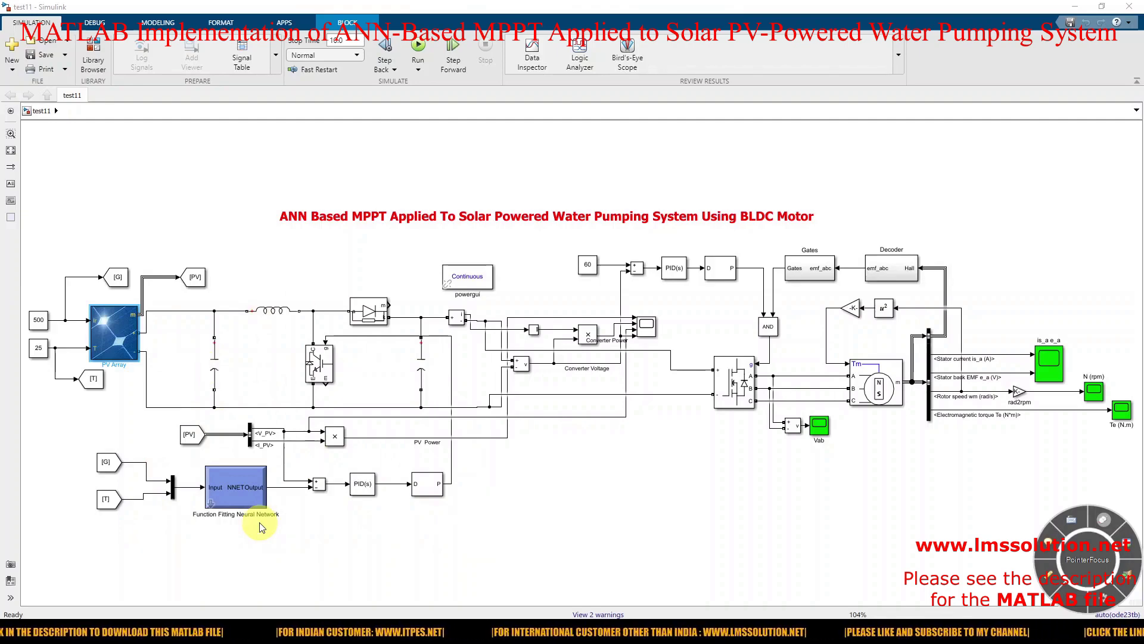
# Step: Change the irradiance Constant block's value from 500 to 1000
pyautogui.doubleClick(38, 322)
pyautogui.doubleClick(88, 329)
pyautogui.write('1000')
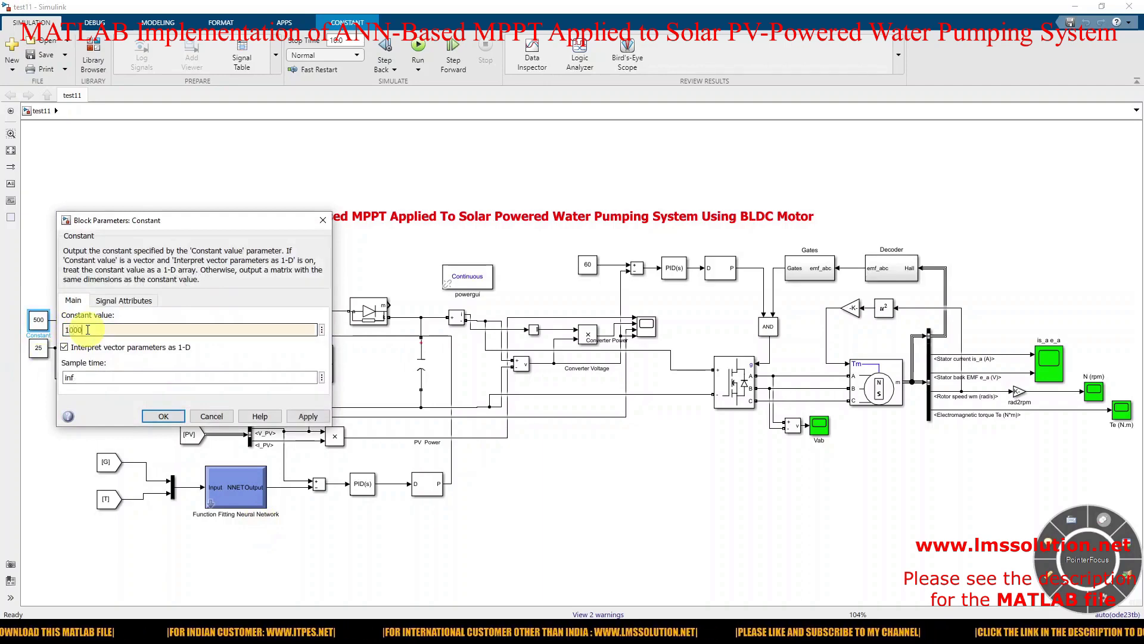
pyautogui.click(159, 417)
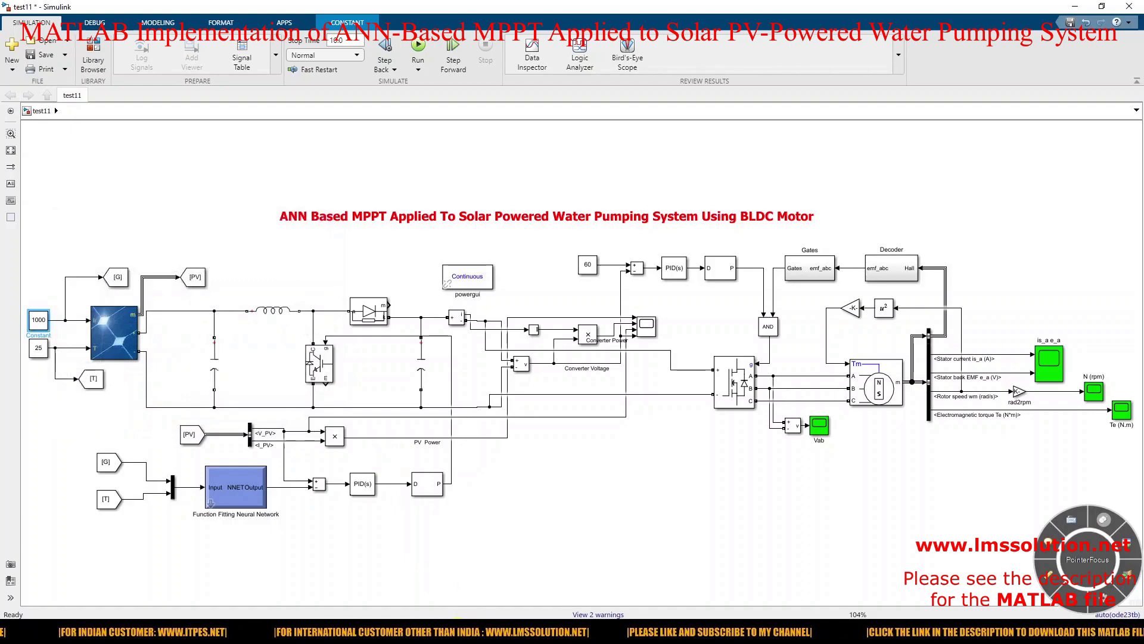
# Step: Open the PV power, rotor speed, torque, Vab and stator current scope windows
pyautogui.moveTo(453, 640)
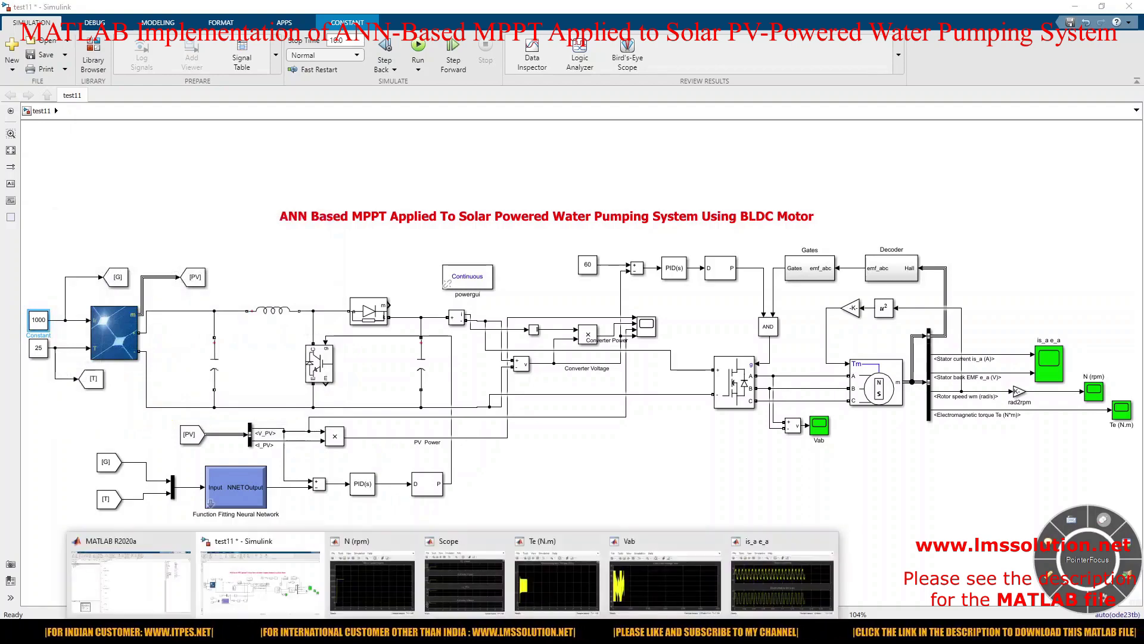
pyautogui.click(455, 585)
pyautogui.moveTo(416, 60); pyautogui.dragTo(332, 56)
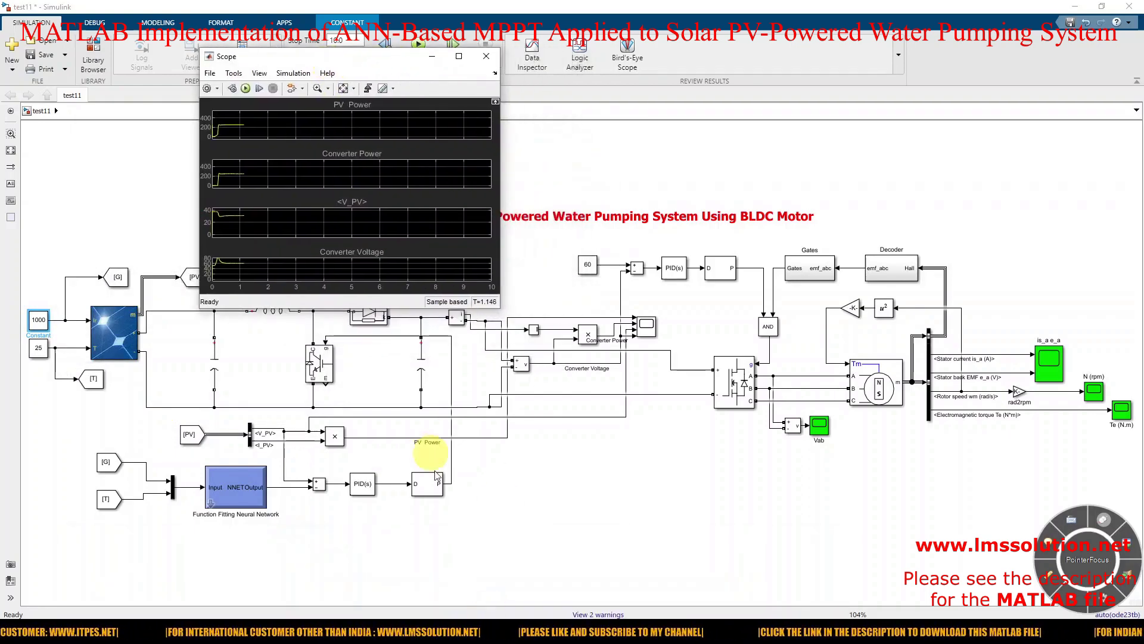
pyautogui.moveTo(468, 638)
pyautogui.click(377, 584)
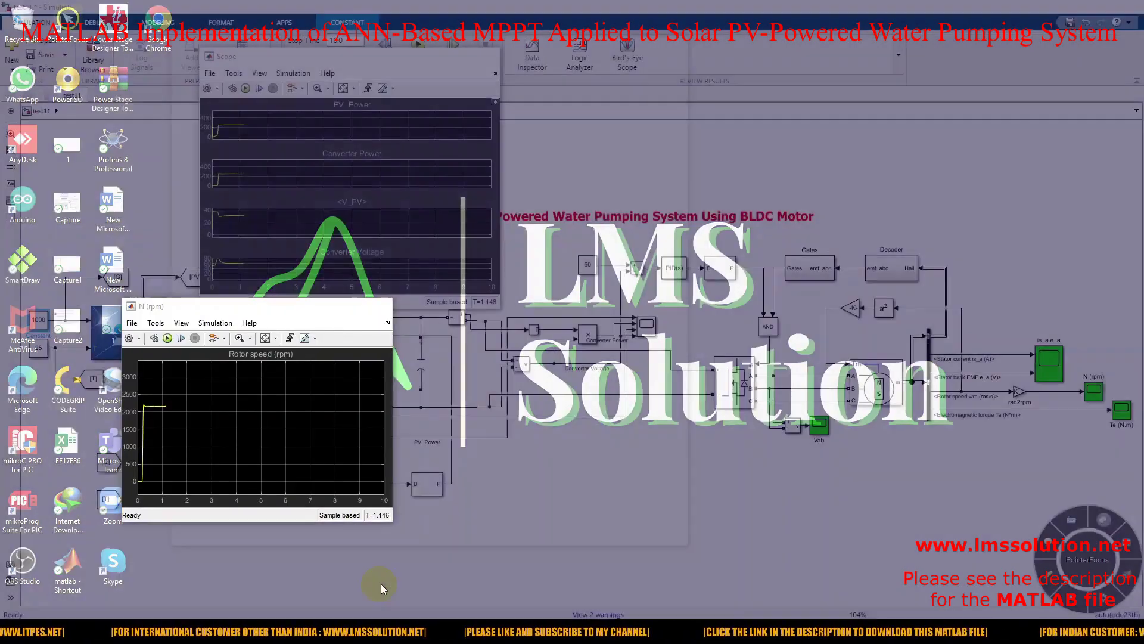
pyautogui.moveTo(506, 637)
pyautogui.click(524, 582)
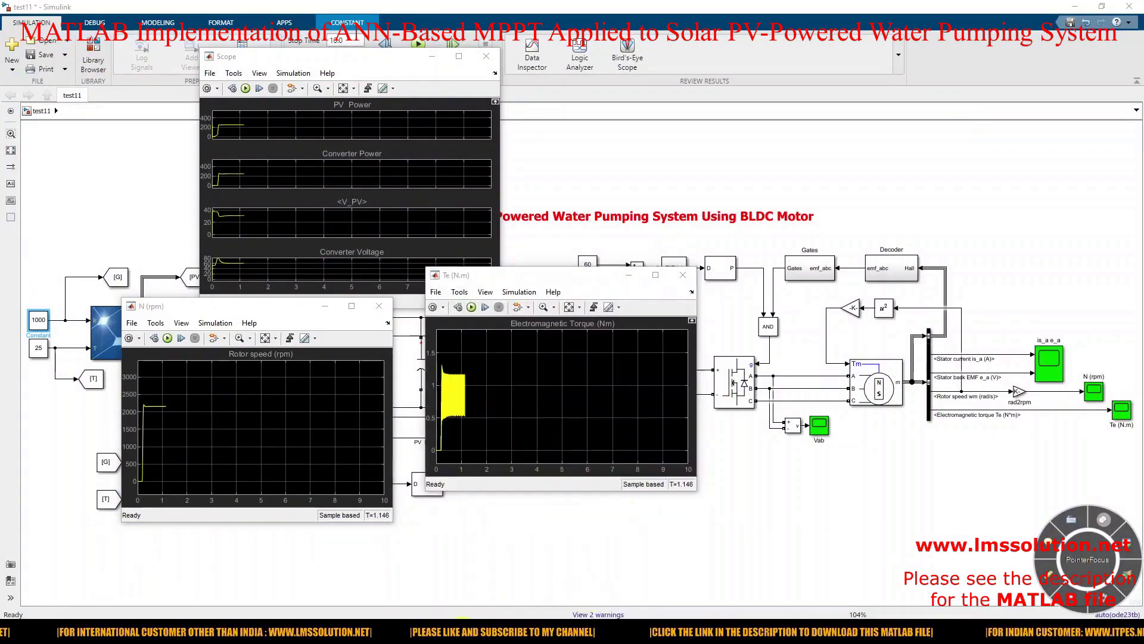
pyautogui.click(656, 582)
pyautogui.click(784, 577)
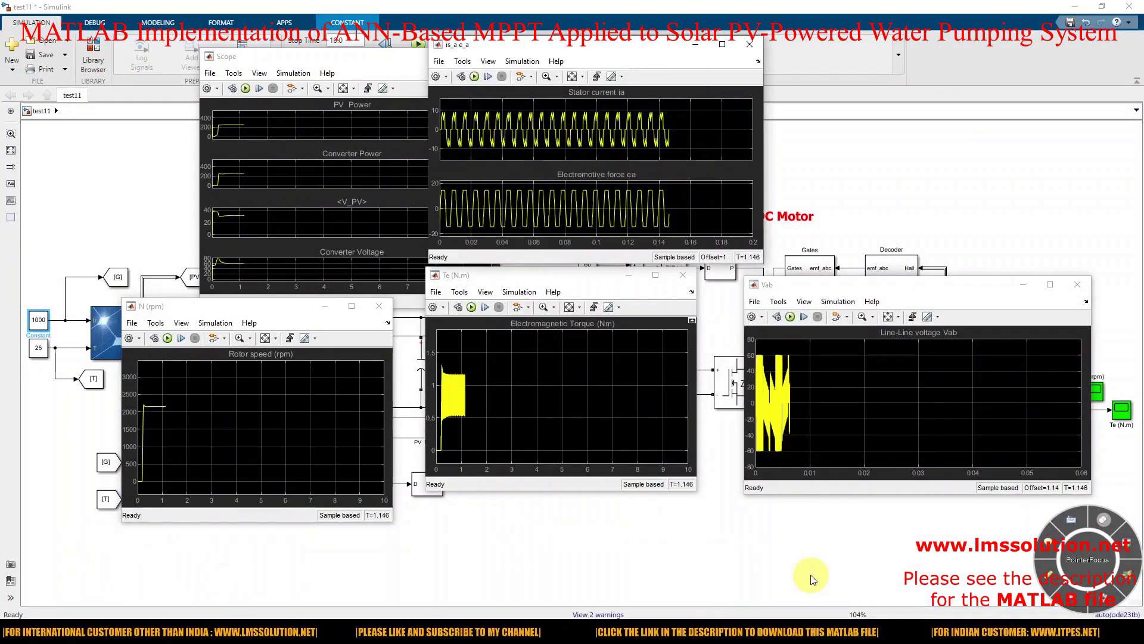
# Step: Tile the stator current, torque, rotor speed and Vab scopes around the model
pyautogui.moveTo(538, 37); pyautogui.dragTo(659, 49)
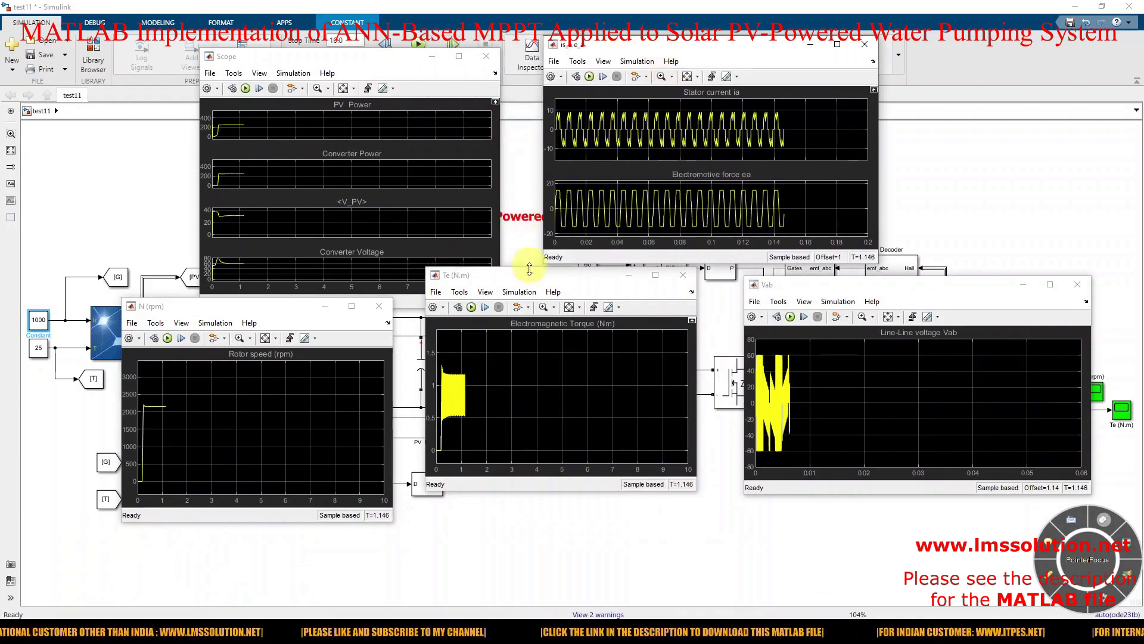
pyautogui.moveTo(508, 276); pyautogui.dragTo(529, 314)
pyautogui.moveTo(301, 314); pyautogui.dragTo(337, 332)
pyautogui.moveTo(785, 292); pyautogui.dragTo(770, 313)
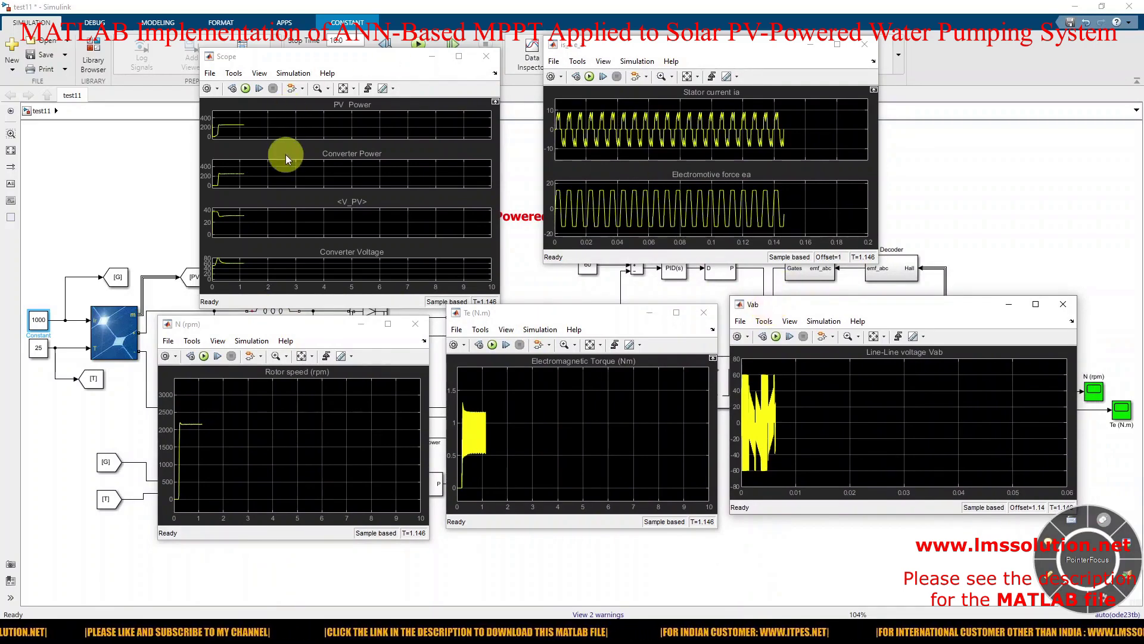
pyautogui.moveTo(318, 61); pyautogui.dragTo(286, 56)
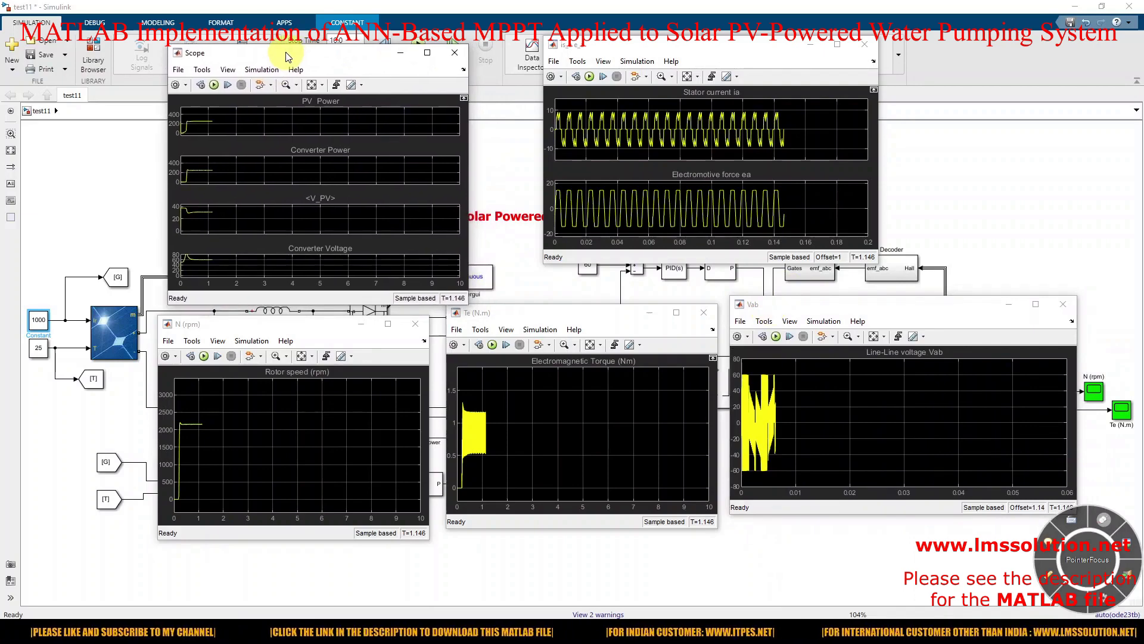
pyautogui.press('F9')
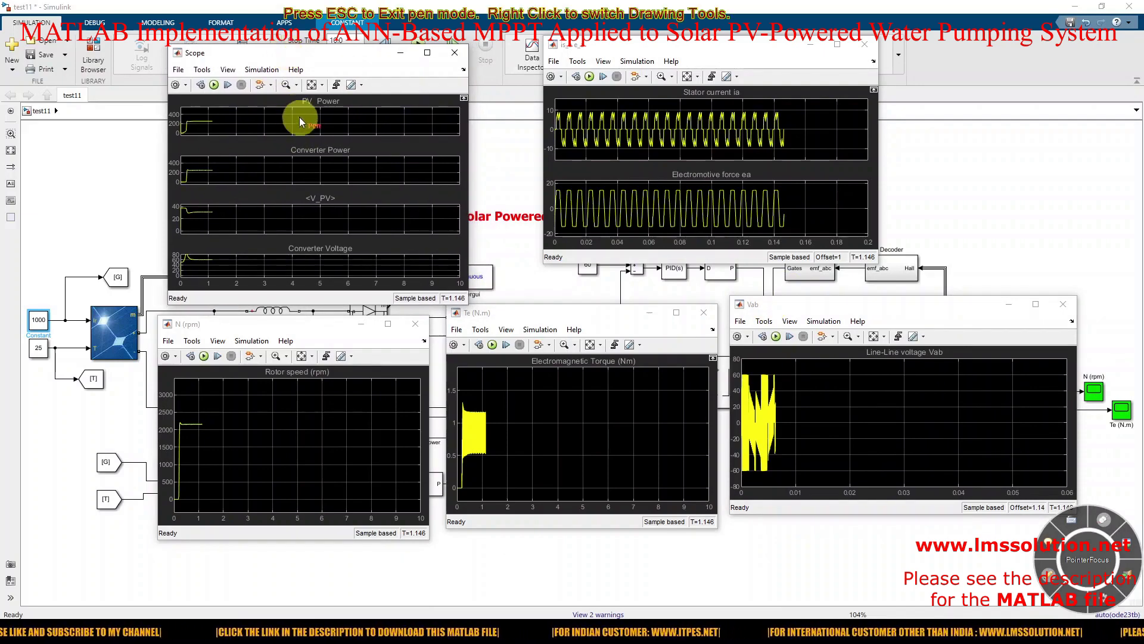
pyautogui.moveTo(296, 125); pyautogui.dragTo(304, 122)
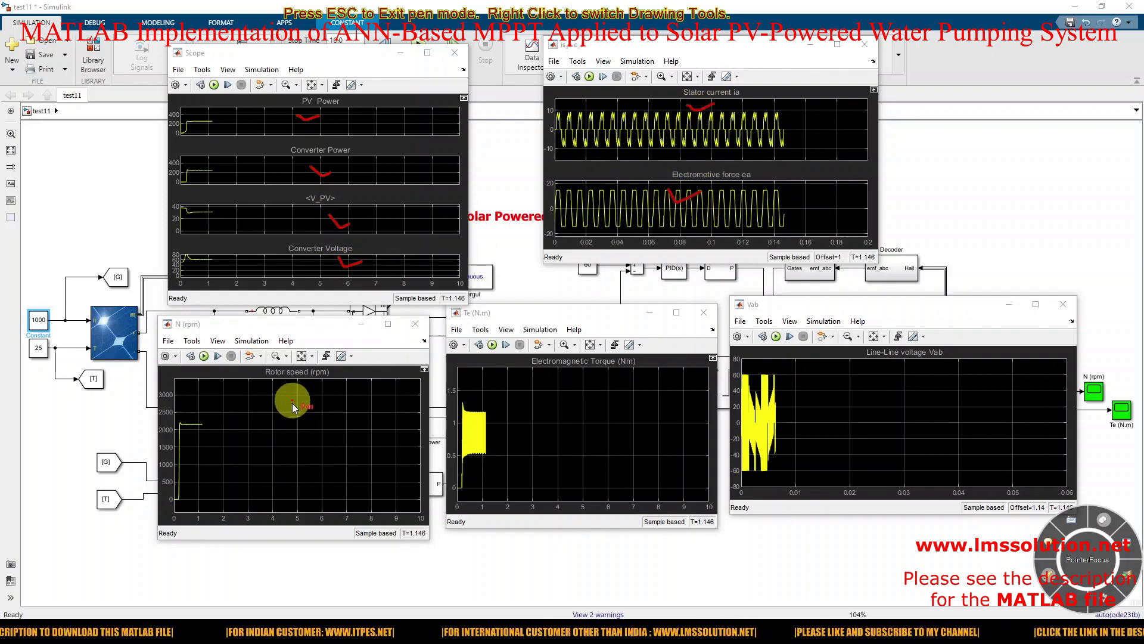
pyautogui.moveTo(292, 397); pyautogui.dragTo(326, 398)
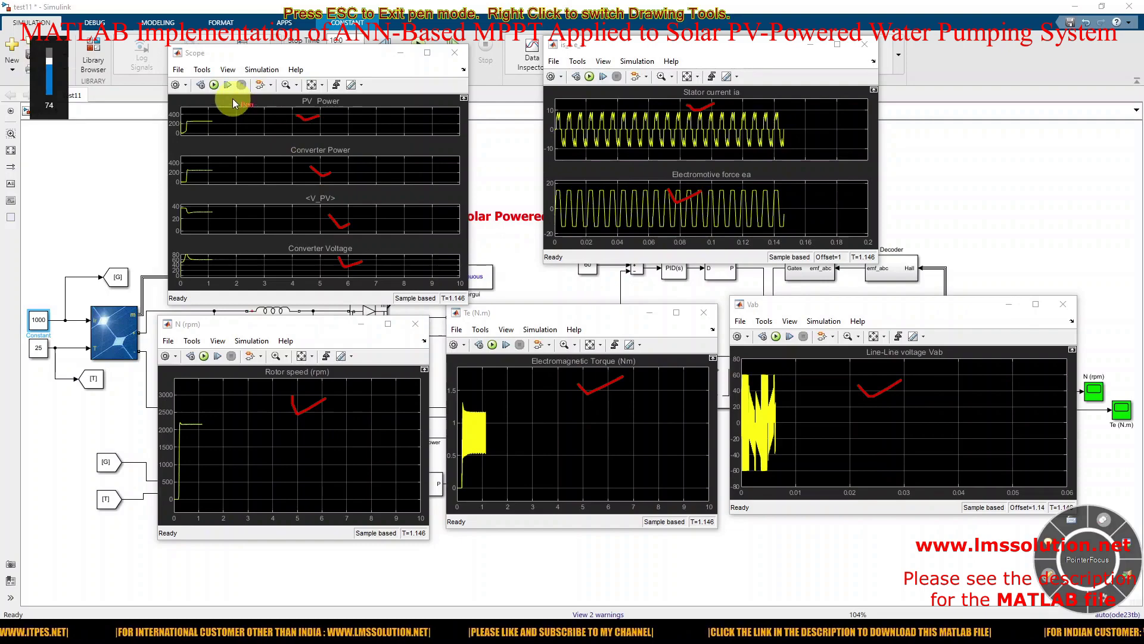
pyautogui.press('Escape')
# Step: Run at 1000 irradiance and red-mark PV power, converter power, PV voltage, converter voltage and torque
pyautogui.click(215, 86)
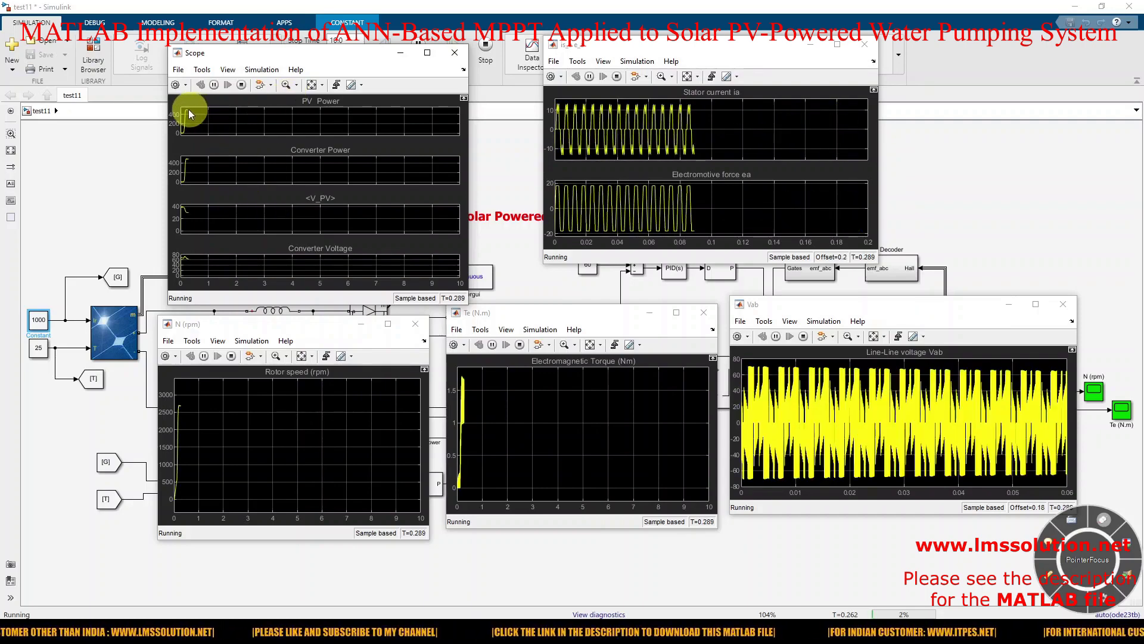
pyautogui.click(40, 323)
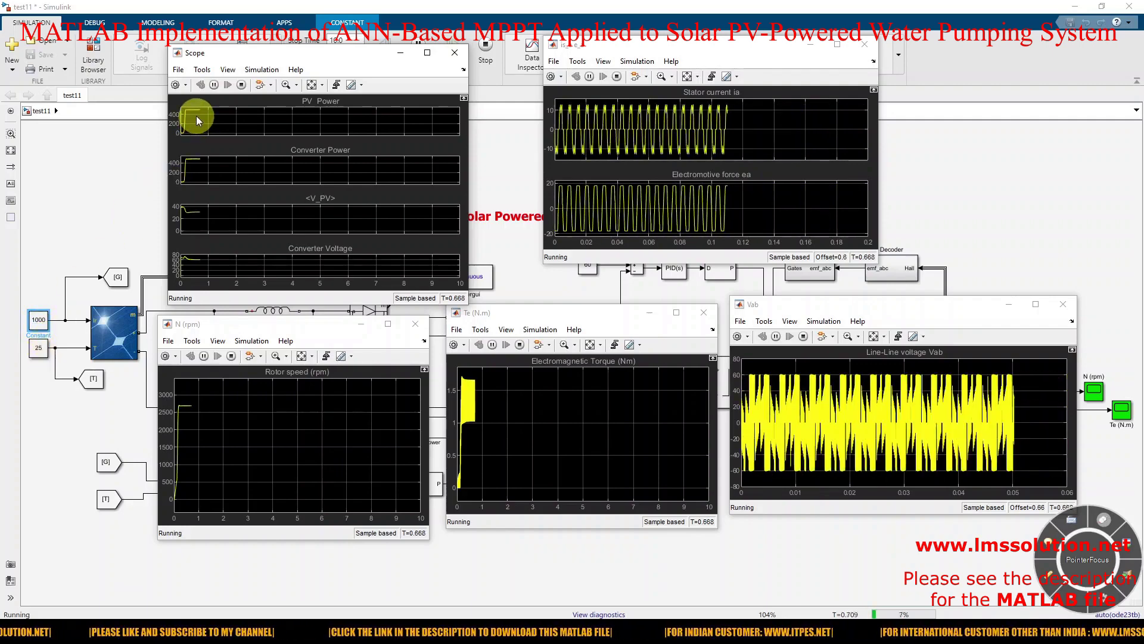
pyautogui.press('F10')
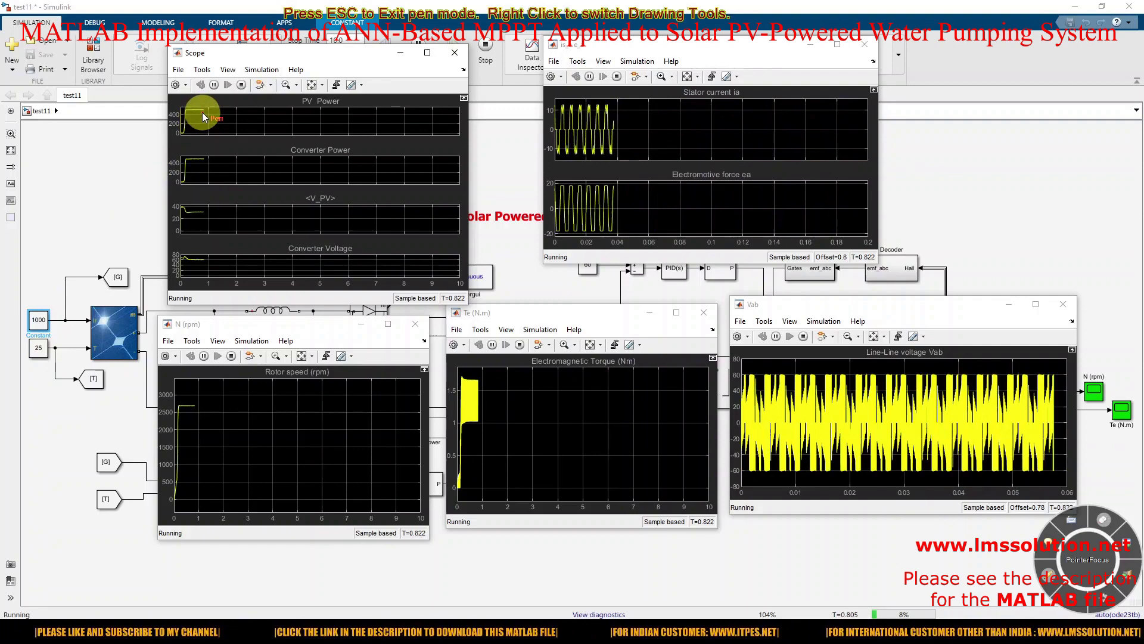
pyautogui.moveTo(202, 112); pyautogui.dragTo(224, 107)
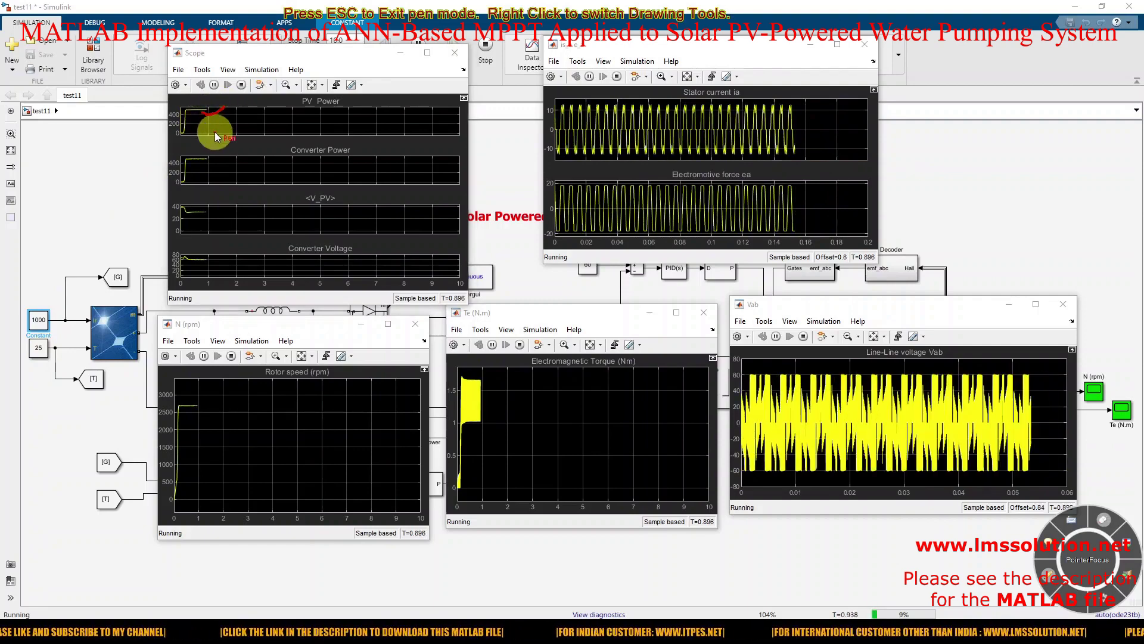
pyautogui.moveTo(203, 161); pyautogui.dragTo(220, 159)
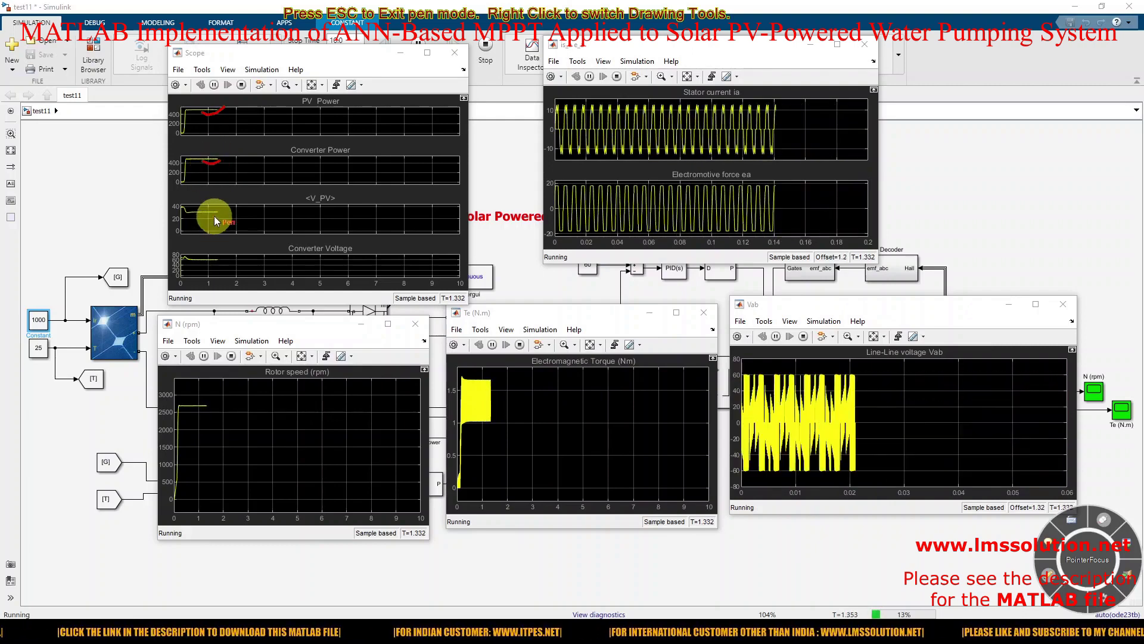
pyautogui.moveTo(213, 215); pyautogui.dragTo(233, 208)
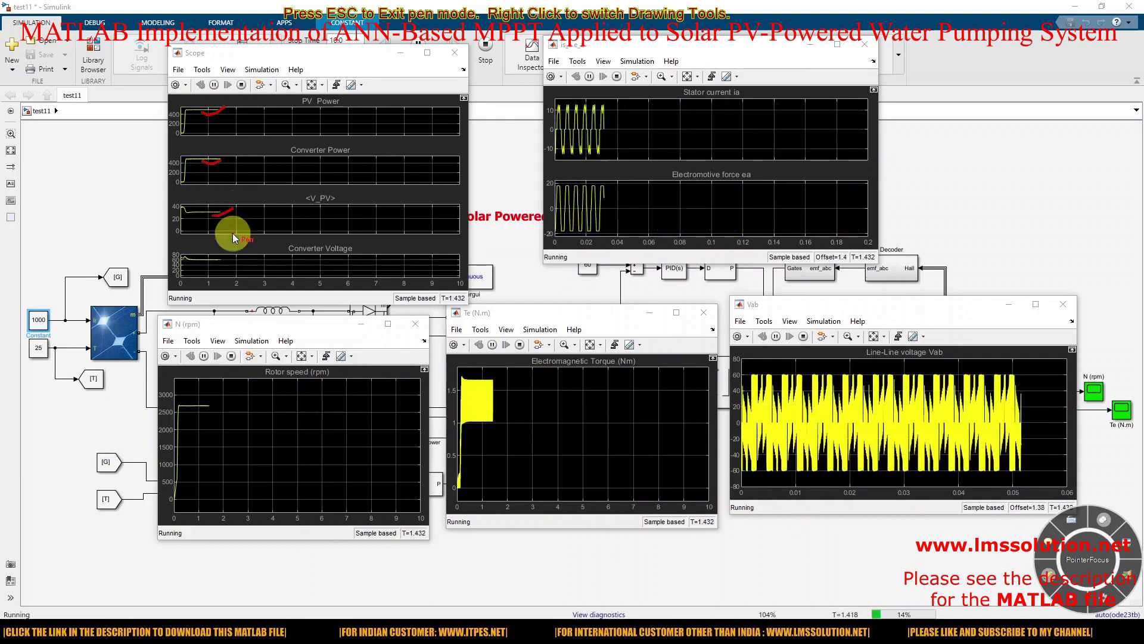
pyautogui.moveTo(214, 261); pyautogui.dragTo(241, 251)
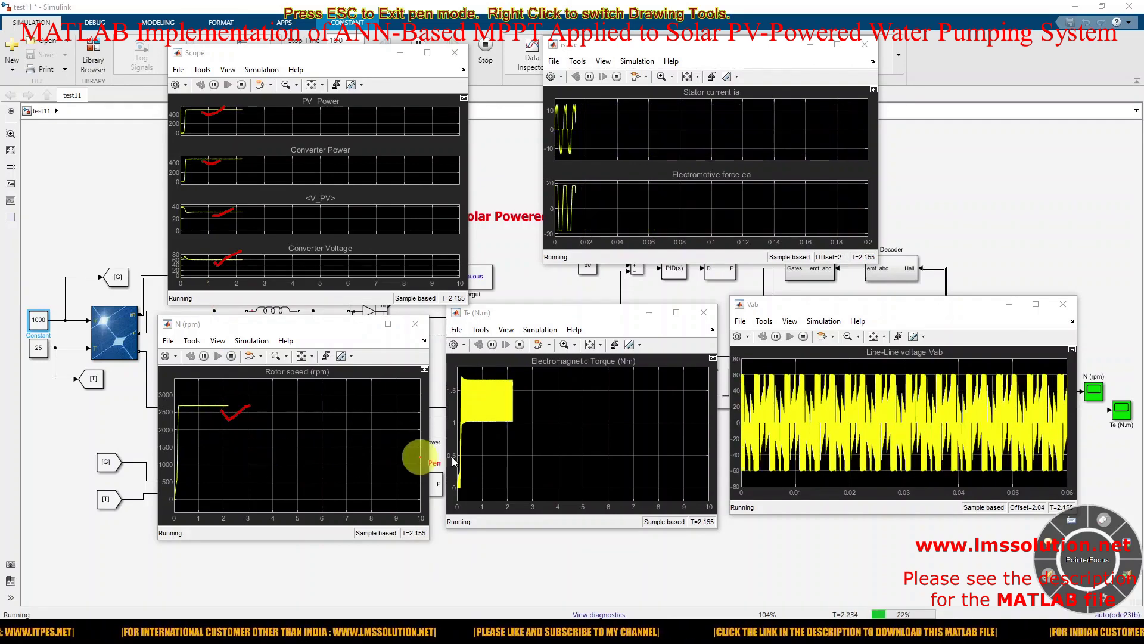
pyautogui.moveTo(502, 396); pyautogui.dragTo(541, 392)
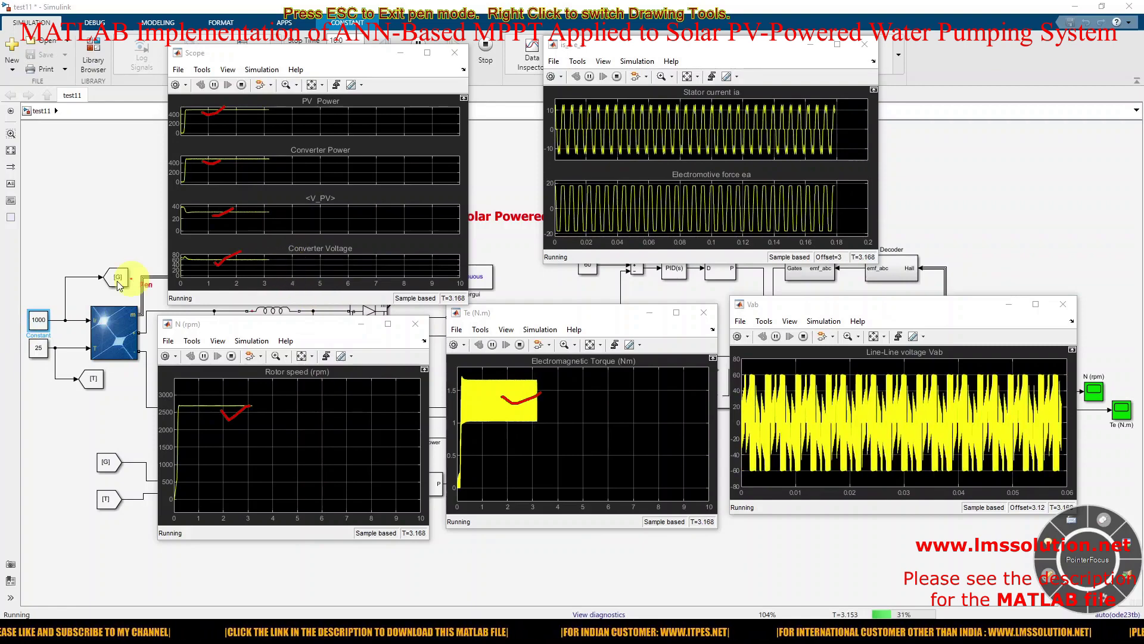
# Step: Clear the ink and set the irradiance constant to 500 mid-run
pyautogui.press('Escape')
pyautogui.click(39, 320)
pyautogui.doubleClick(38, 320)
pyautogui.write('500')
pyautogui.press('Return')
# Step: Bring the power, rotor speed, torque, Vab and stator current scopes back into view
pyautogui.click(388, 572)
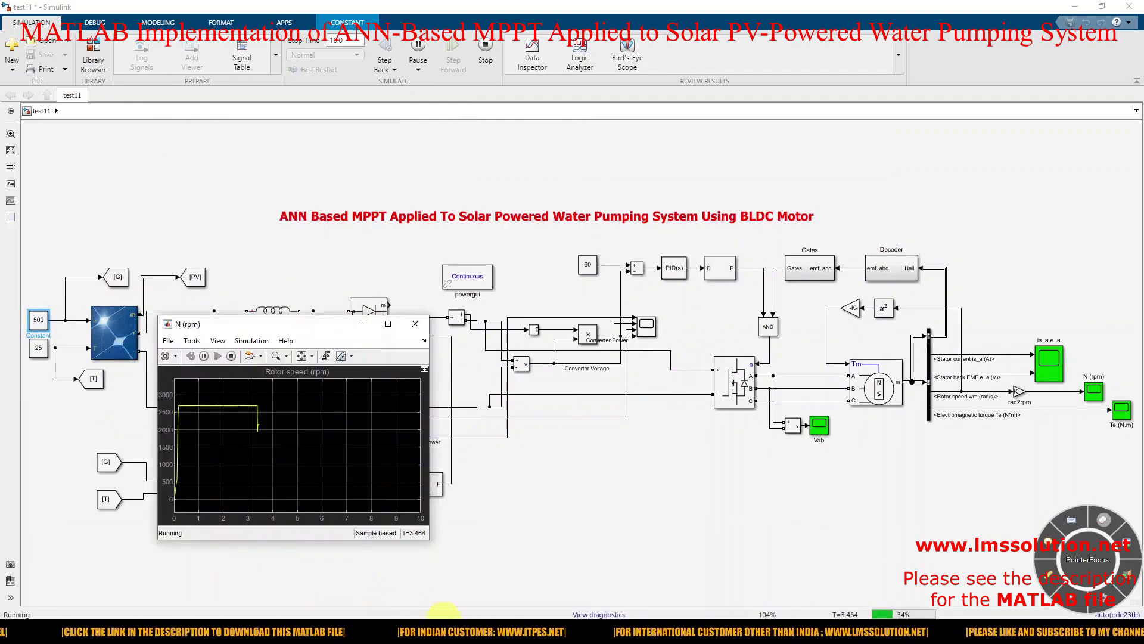
pyautogui.click(462, 596)
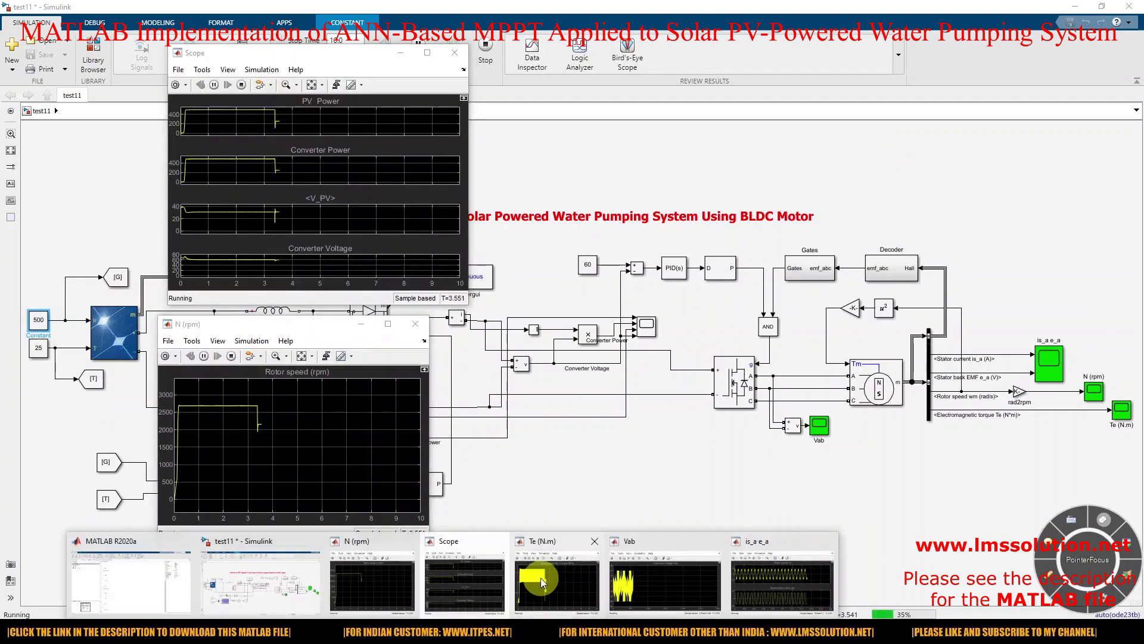
pyautogui.click(541, 577)
pyautogui.click(697, 581)
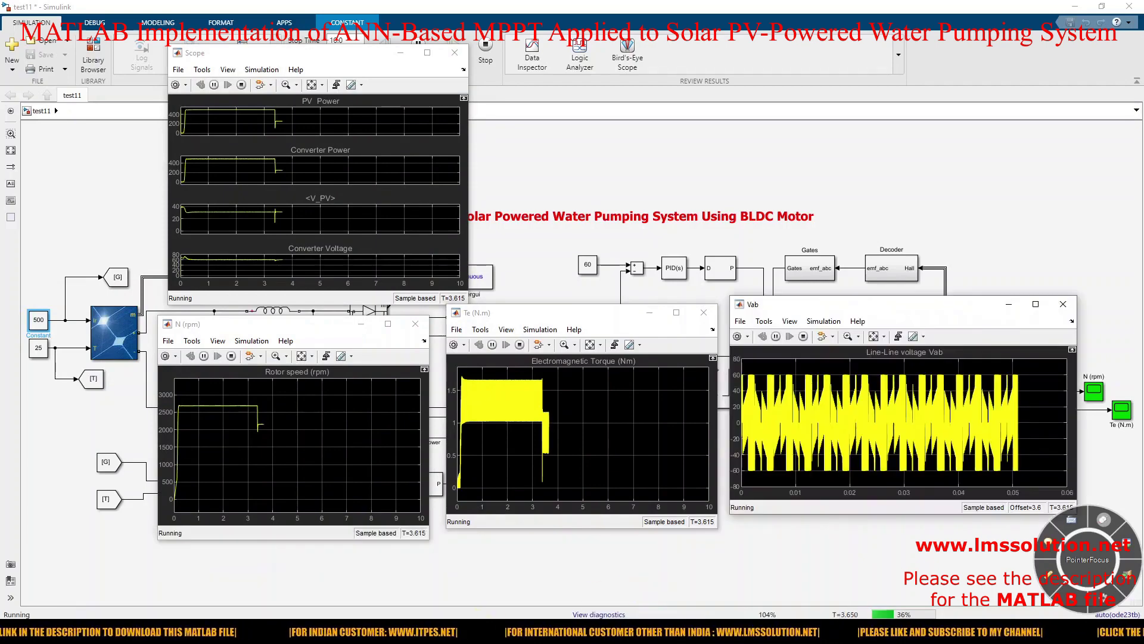
pyautogui.click(786, 584)
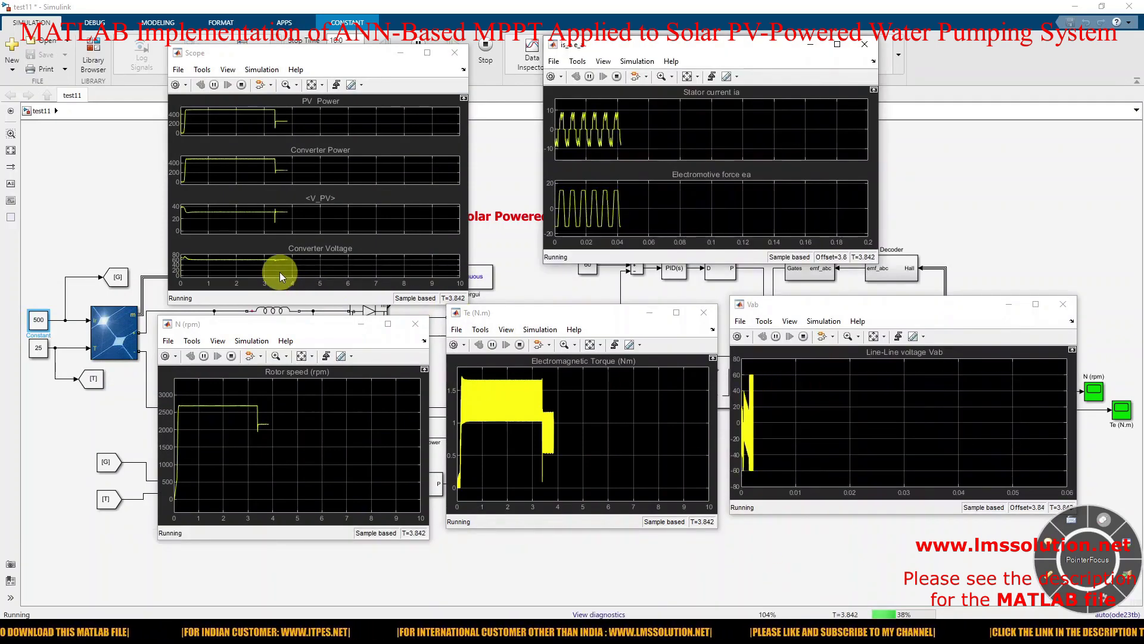
# Step: In pen mode, circle the PV power, converter power, PV voltage and converter voltage drops
pyautogui.press('F9')
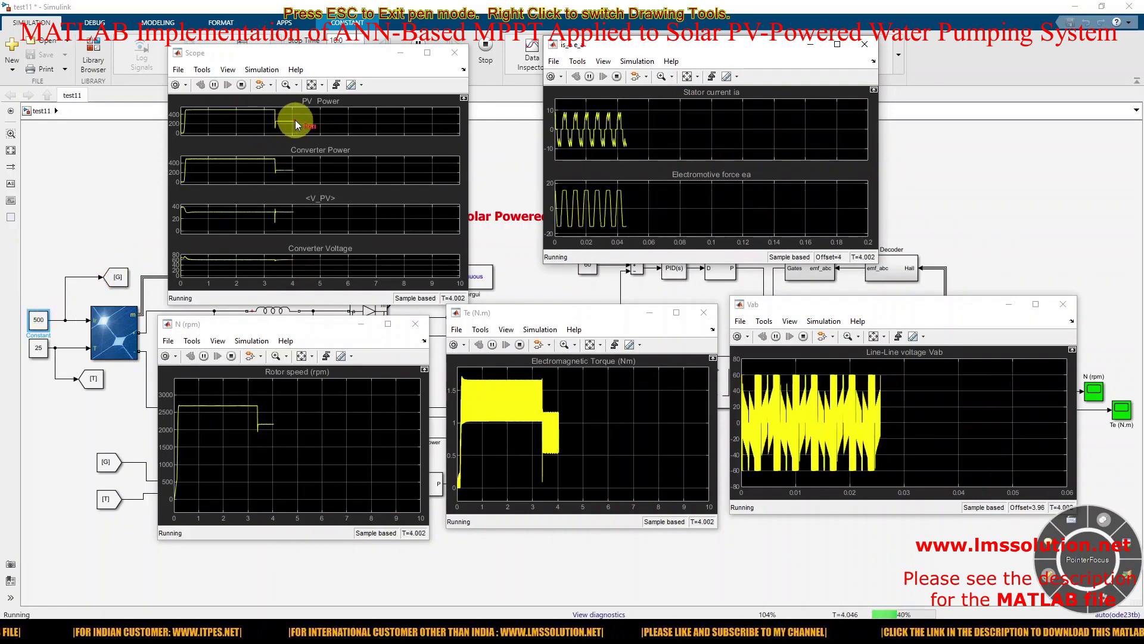
pyautogui.moveTo(295, 118)
pyautogui.mouseDown()
pyautogui.moveTo(260, 124)
pyautogui.moveTo(272, 136)
pyautogui.moveTo(294, 116)
pyautogui.mouseUp()
pyautogui.moveTo(296, 167)
pyautogui.mouseDown()
pyautogui.moveTo(269, 170)
pyautogui.moveTo(295, 161)
pyautogui.mouseUp()
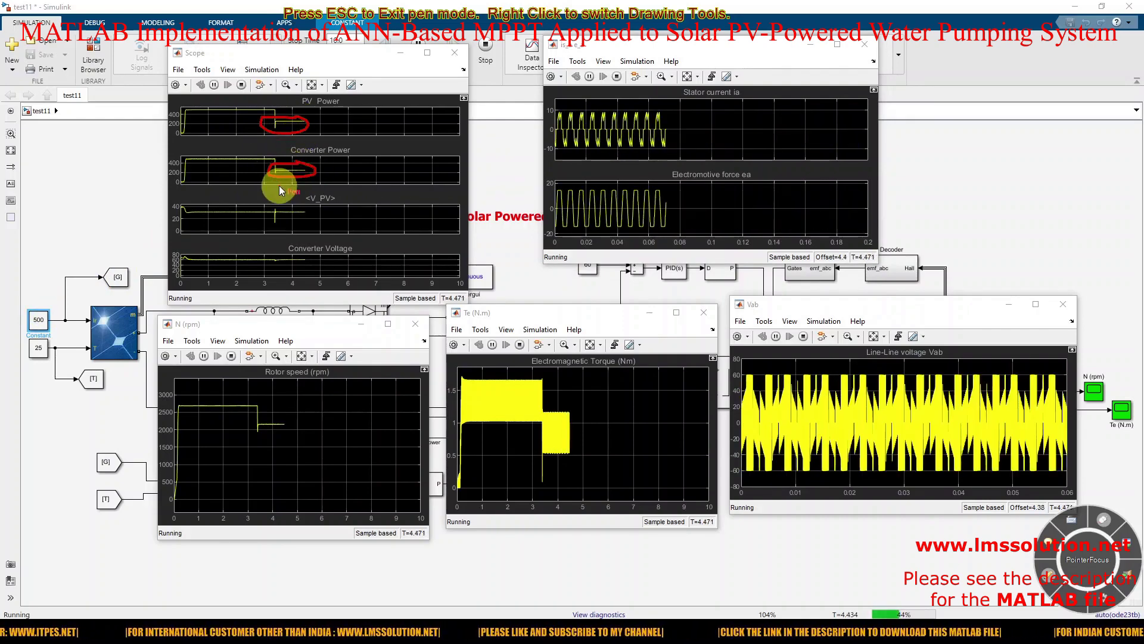
pyautogui.moveTo(313, 210)
pyautogui.mouseDown()
pyautogui.moveTo(263, 207)
pyautogui.moveTo(276, 218)
pyautogui.moveTo(277, 208)
pyautogui.mouseUp()
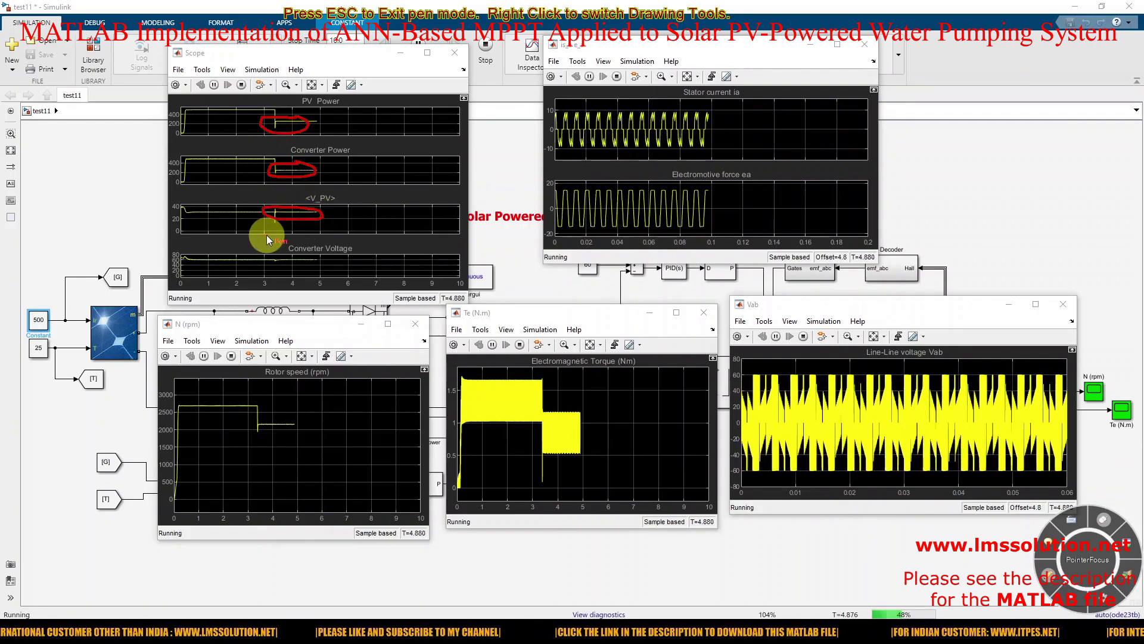
pyautogui.moveTo(297, 258)
pyautogui.mouseDown()
pyautogui.moveTo(275, 251)
pyautogui.moveTo(259, 263)
pyautogui.moveTo(346, 262)
pyautogui.moveTo(273, 258)
pyautogui.mouseUp()
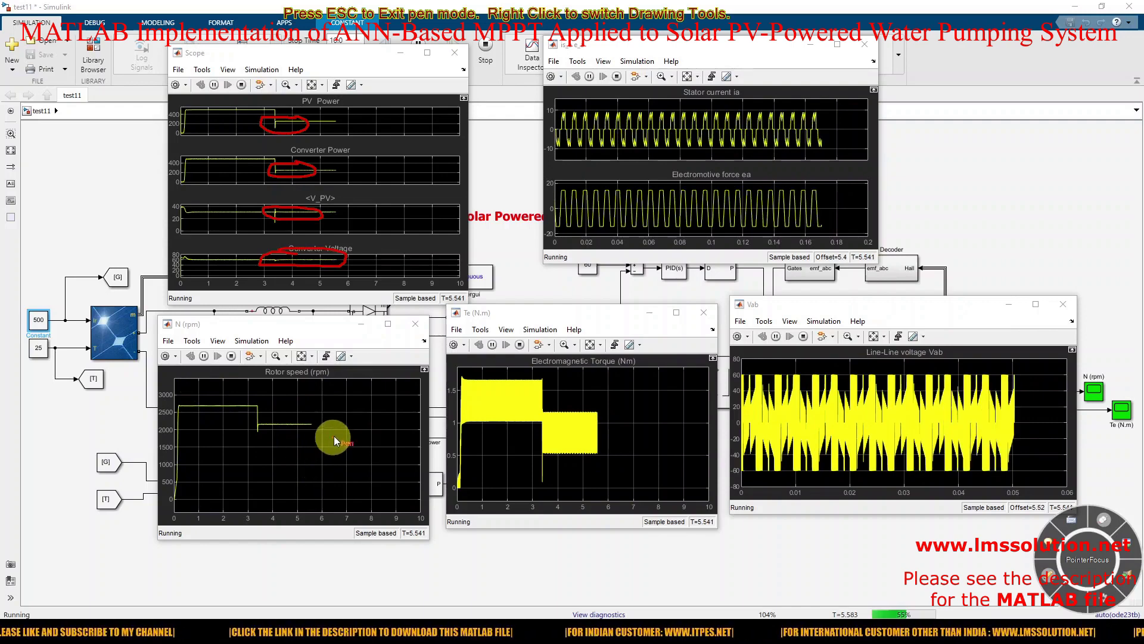
# Step: Circle the rotor speed step, draw arrows to the speed and torque drops, then clear the annotations
pyautogui.moveTo(315, 414)
pyautogui.mouseDown()
pyautogui.moveTo(249, 417)
pyautogui.moveTo(239, 432)
pyautogui.moveTo(272, 446)
pyautogui.moveTo(317, 443)
pyautogui.moveTo(321, 417)
pyautogui.mouseUp()
pyautogui.moveTo(545, 406)
pyautogui.mouseDown()
pyautogui.moveTo(587, 402)
pyautogui.moveTo(542, 406)
pyautogui.moveTo(536, 467)
pyautogui.moveTo(617, 421)
pyautogui.moveTo(587, 403)
pyautogui.mouseUp()
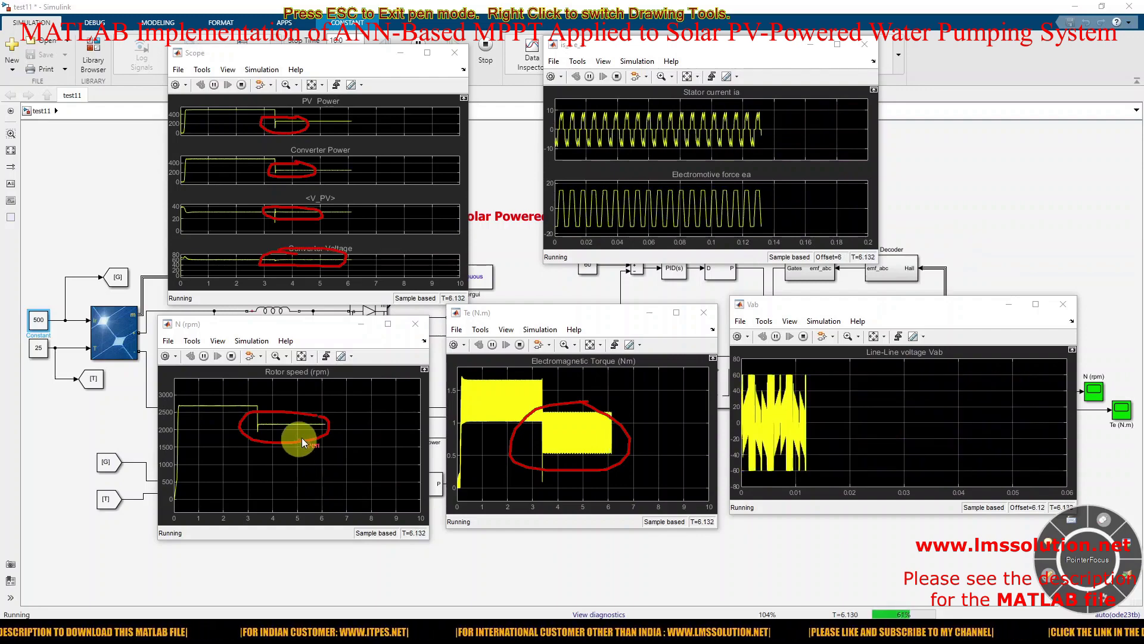
pyautogui.moveTo(341, 391); pyautogui.dragTo(324, 419)
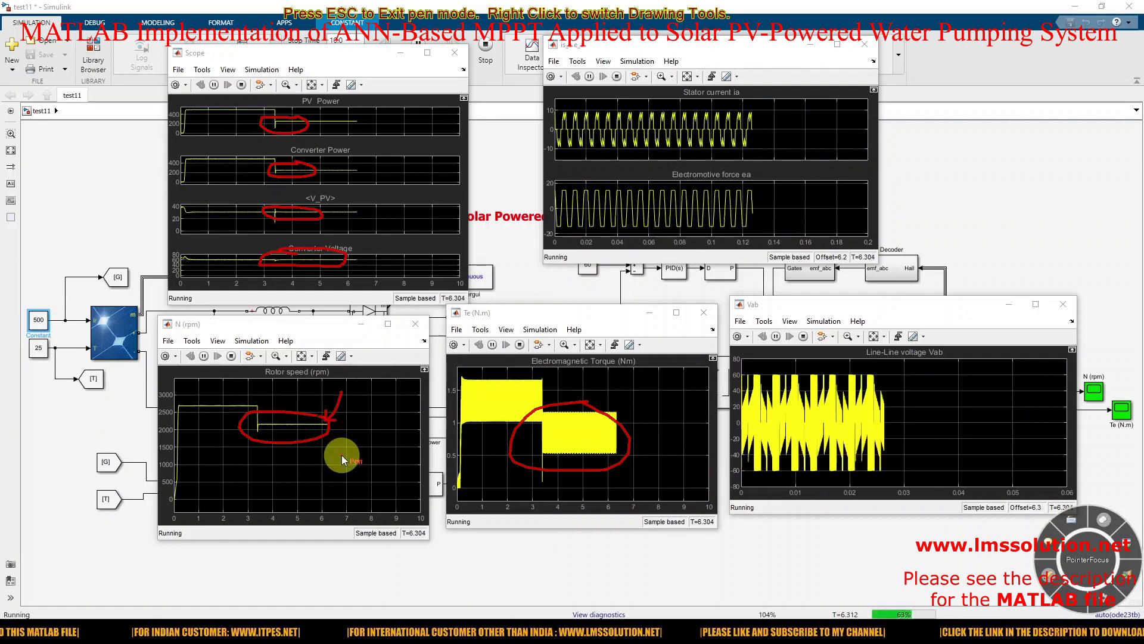
pyautogui.moveTo(630, 388); pyautogui.dragTo(622, 422)
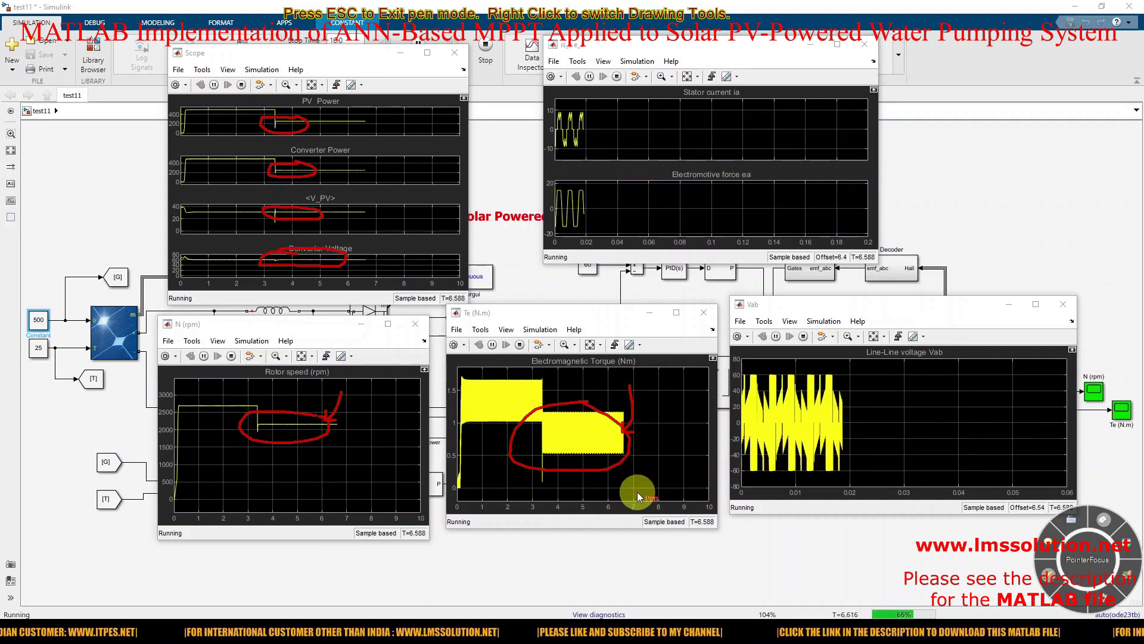
pyautogui.press('Escape')
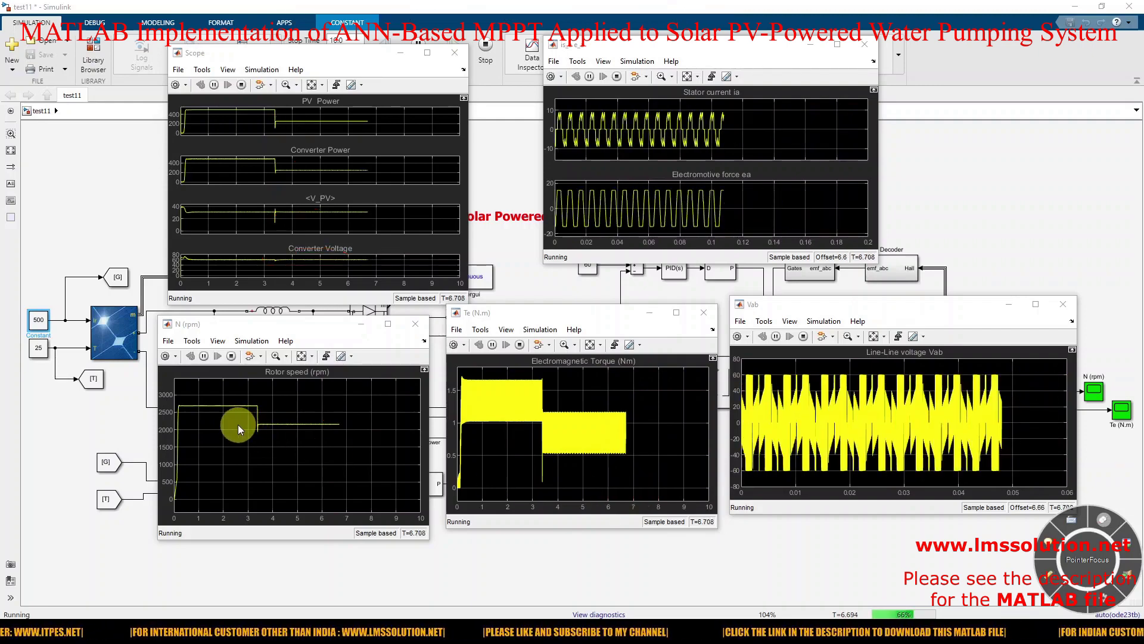
# Step: Set the irradiance Constant block back to 1000
pyautogui.click(39, 320)
pyautogui.doubleClick(39, 320)
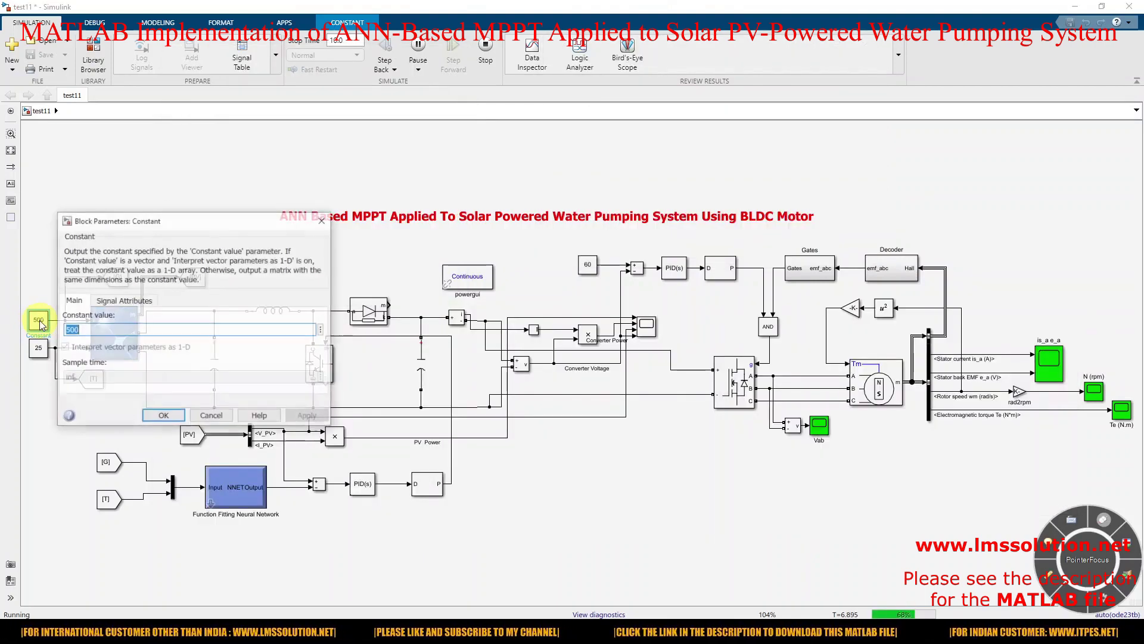
pyautogui.write('1000')
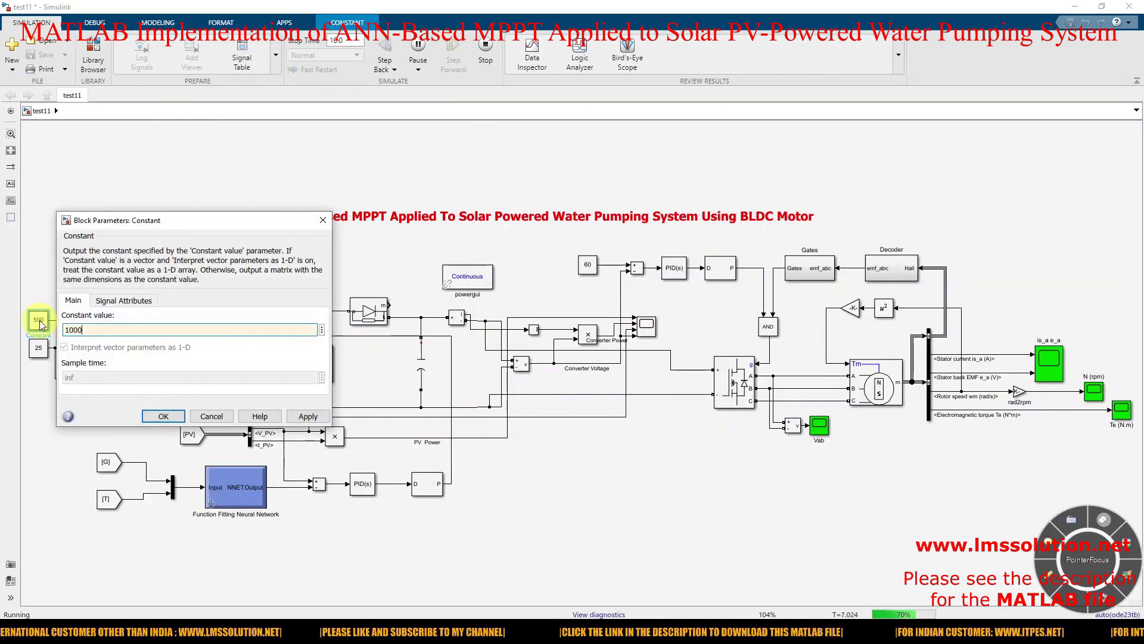
pyautogui.click(163, 416)
# Step: Bring back the rotor speed, power/voltage, torque, Vab and stator current/EMF scopes
pyautogui.moveTo(450, 632)
pyautogui.click(444, 596)
pyautogui.click(471, 599)
pyautogui.moveTo(471, 614)
pyautogui.click(553, 585)
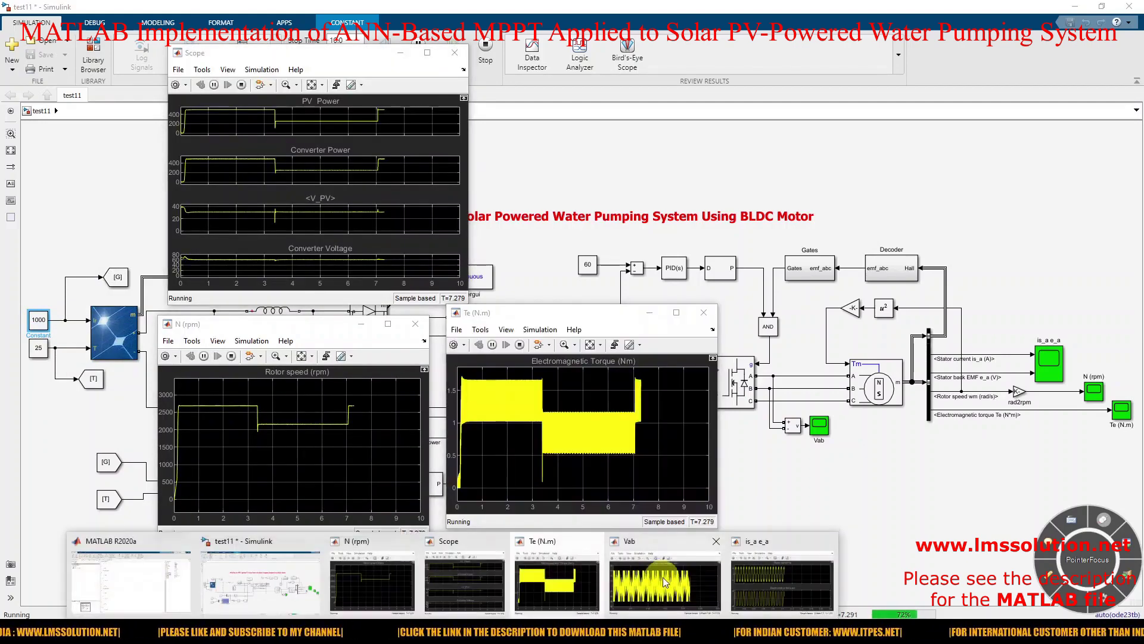
pyautogui.click(663, 577)
pyautogui.click(796, 573)
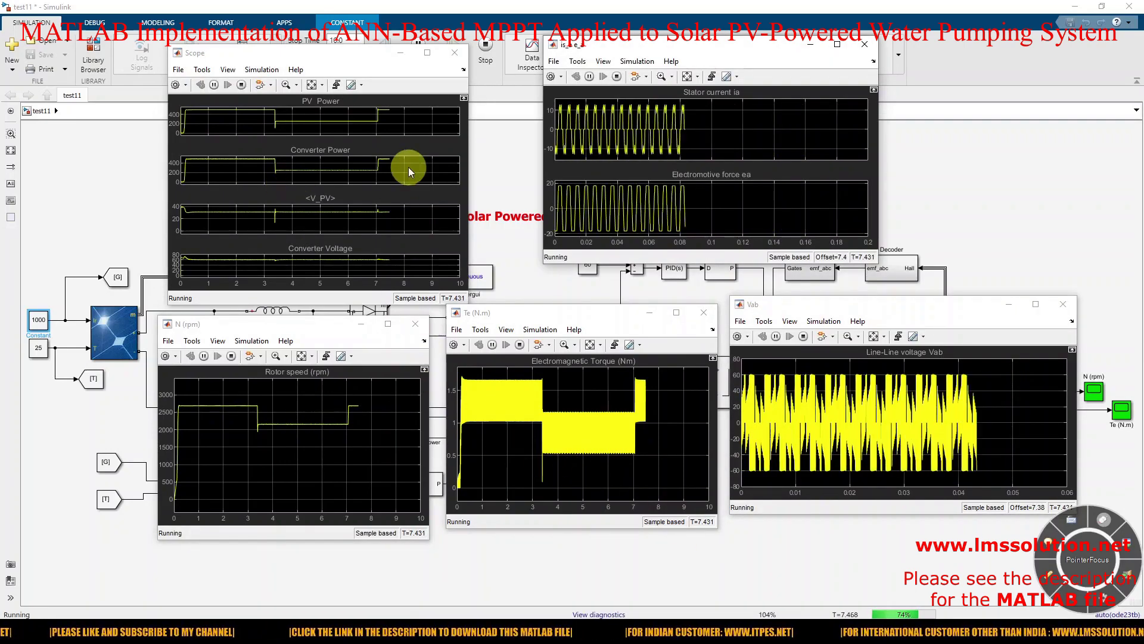
# Step: In pen mode, circle the PV and converter voltage step-ups and mark the rotor speed and torque recovery
pyautogui.press('F9')
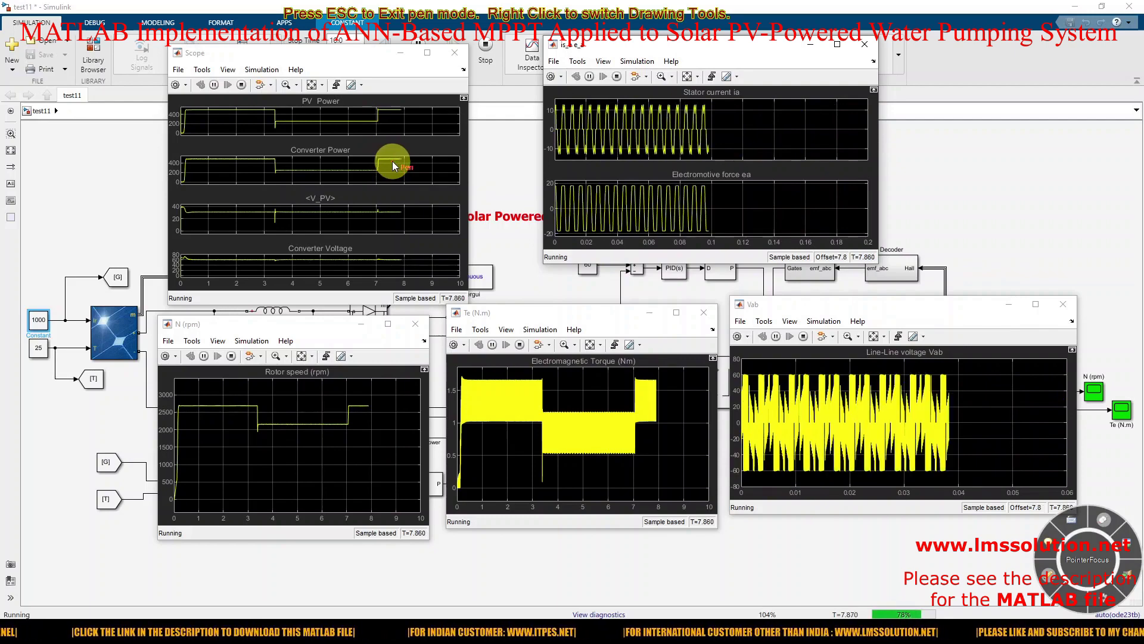
pyautogui.moveTo(406, 212)
pyautogui.mouseDown()
pyautogui.moveTo(360, 217)
pyautogui.moveTo(415, 218)
pyautogui.moveTo(406, 206)
pyautogui.mouseUp()
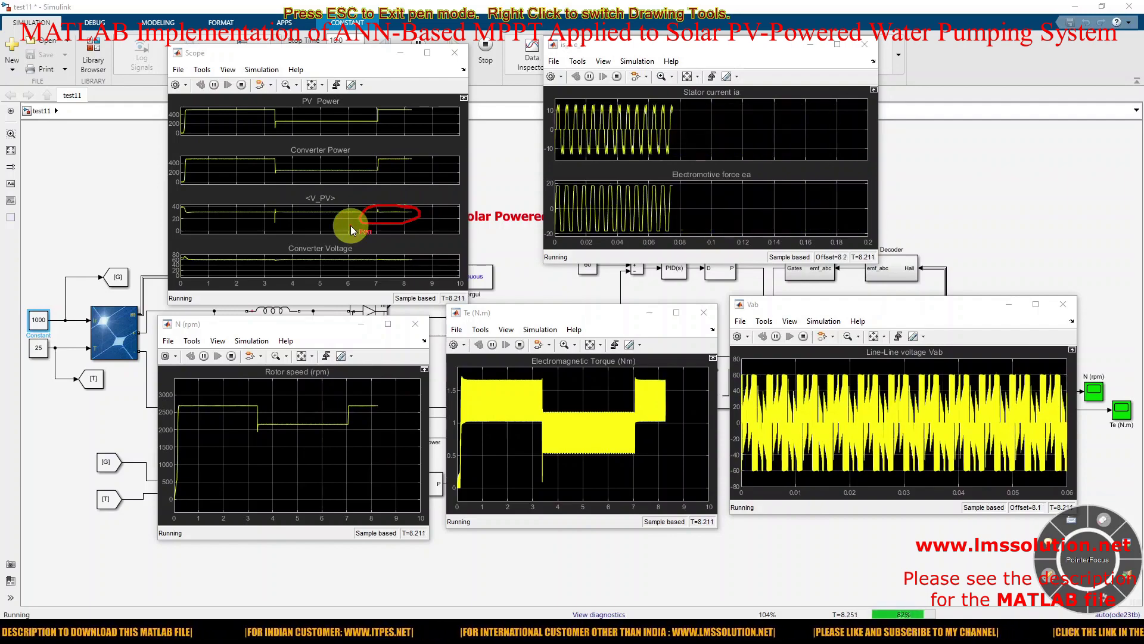
pyautogui.moveTo(416, 255)
pyautogui.mouseDown()
pyautogui.moveTo(369, 255)
pyautogui.moveTo(380, 266)
pyautogui.moveTo(438, 256)
pyautogui.mouseUp()
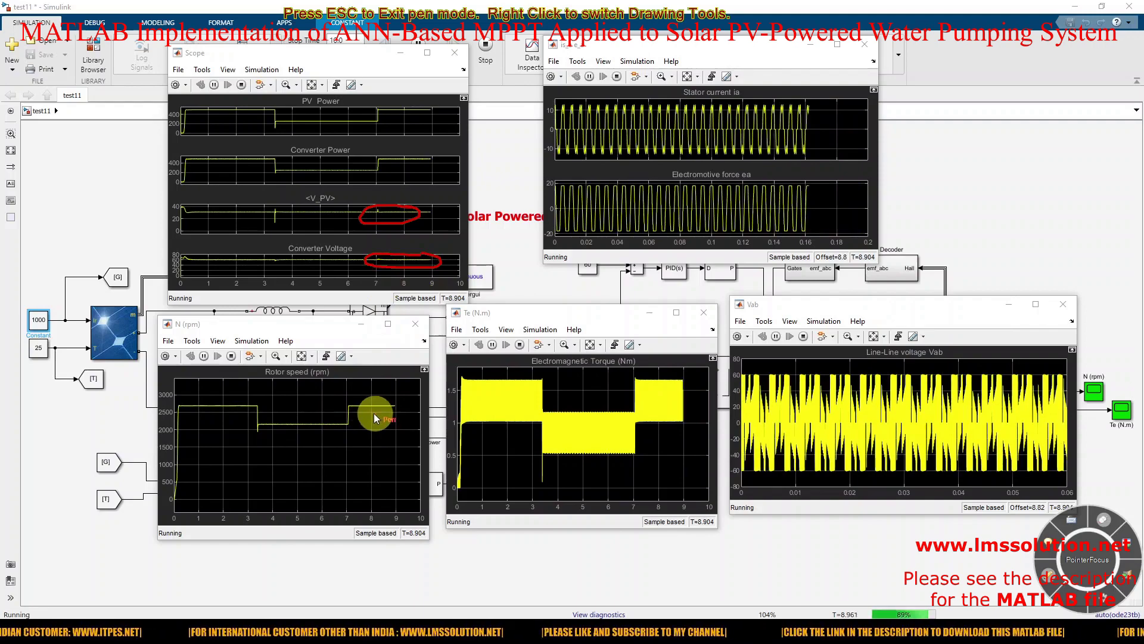
pyautogui.moveTo(362, 403); pyautogui.dragTo(395, 399)
pyautogui.moveTo(646, 394)
pyautogui.mouseDown()
pyautogui.moveTo(653, 405)
pyautogui.moveTo(676, 392)
pyautogui.mouseUp()
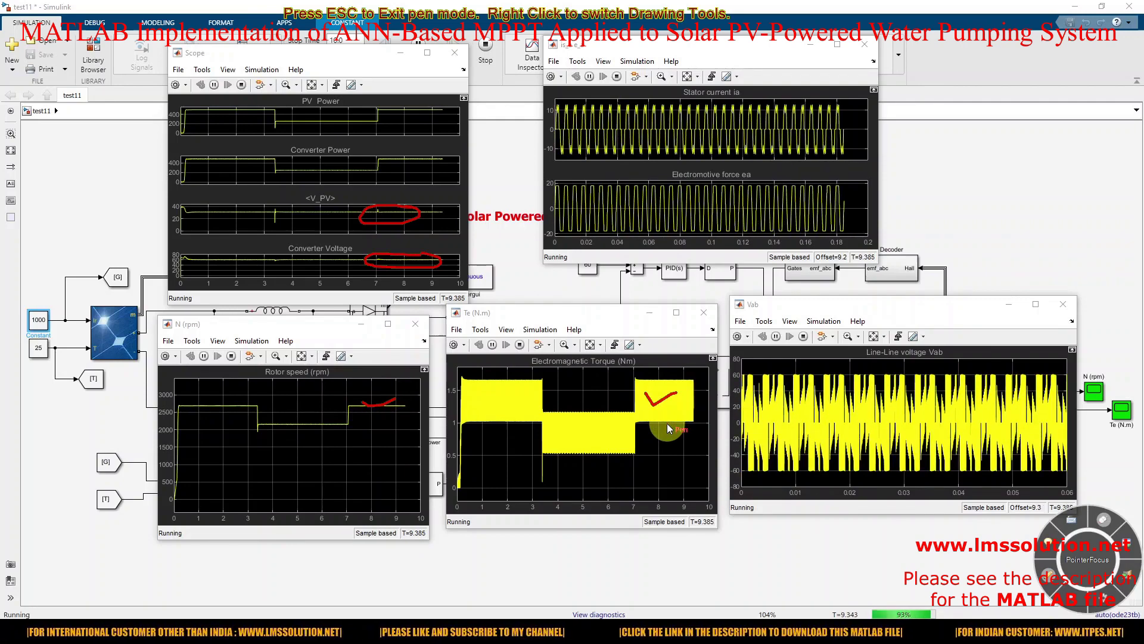